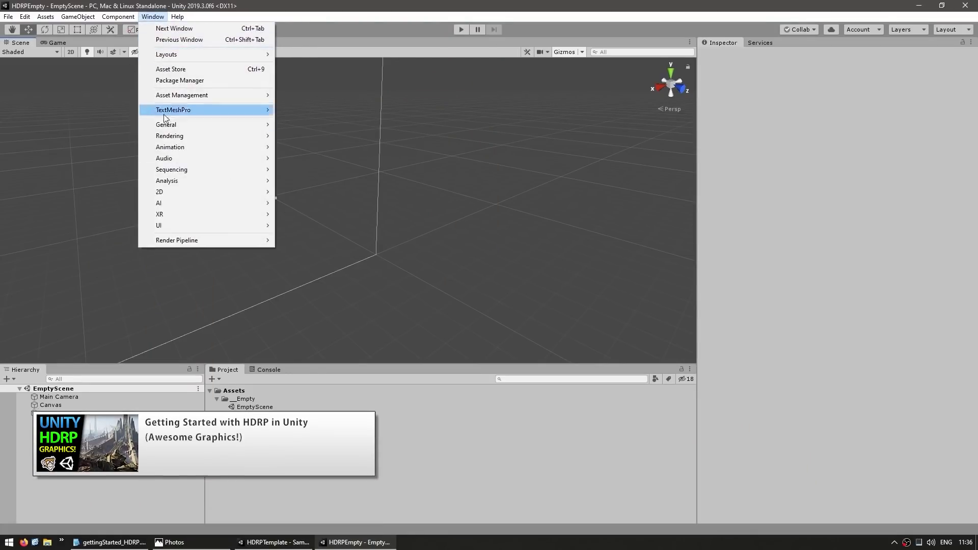
Install the High Definition RP package from the Package Manager.
click(168, 81)
scroll(225, 298, down, 3)
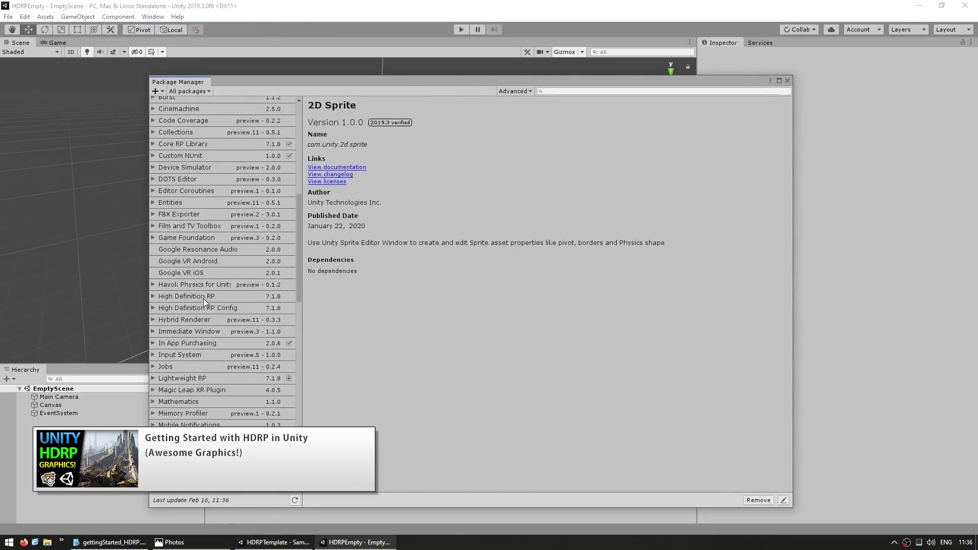
click(741, 500)
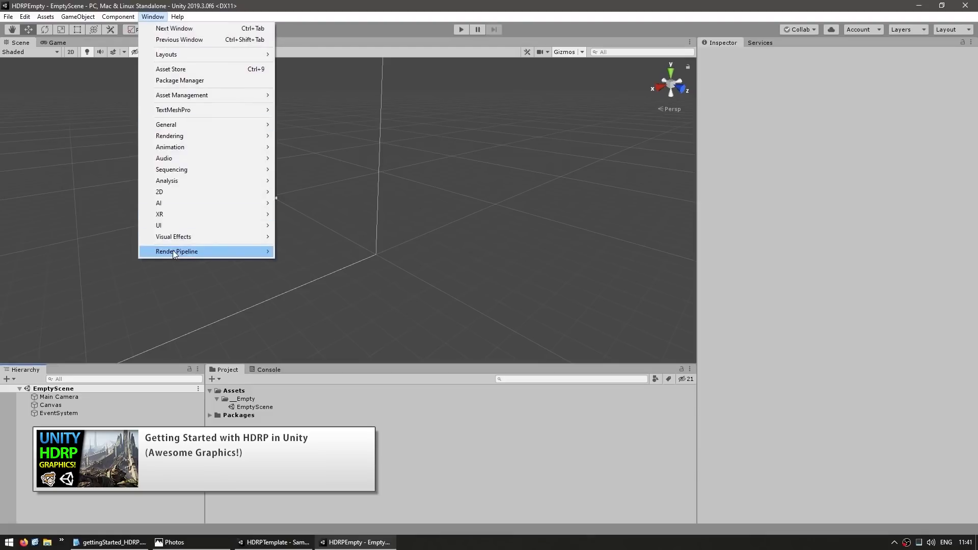
Run Fix All in the HD Render Pipeline Wizard so every configuration check passes.
mouse_move(173, 250)
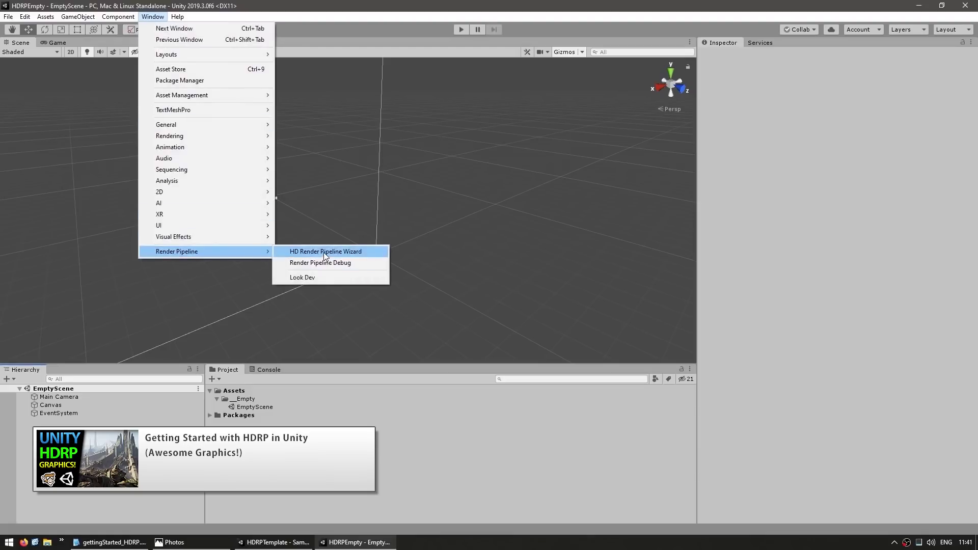
click(324, 252)
click(406, 192)
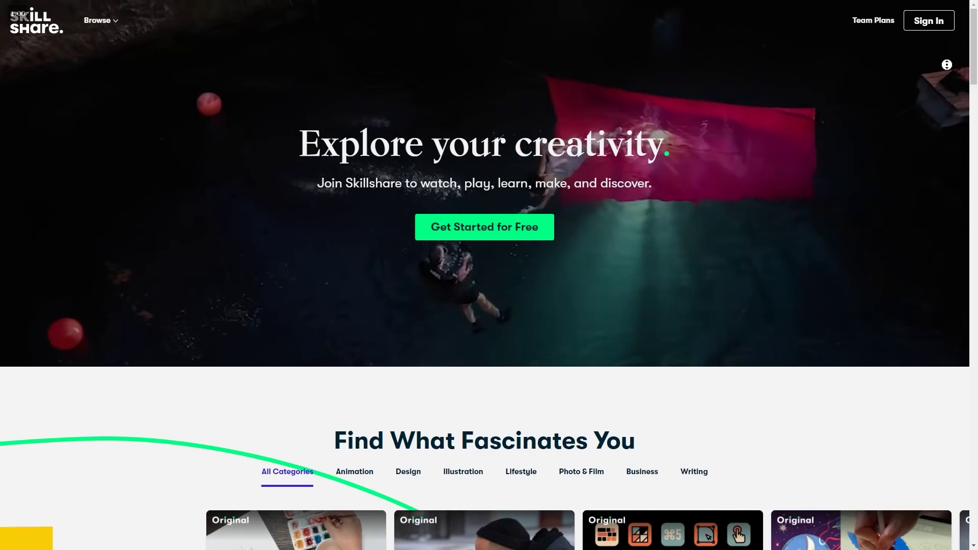
Scroll down the Skillshare homepage through the featured and staff-pick carousels and course preview.
scroll(947, 64, down, 3)
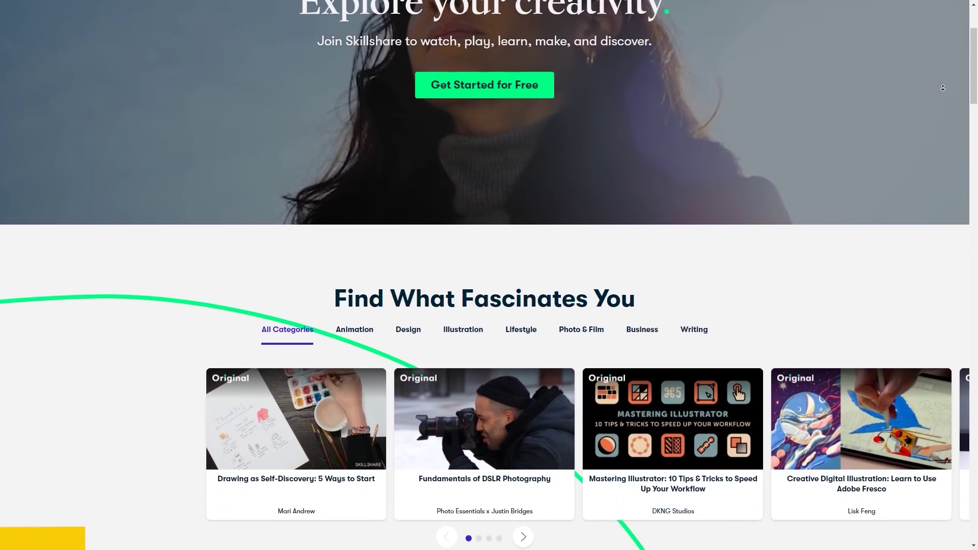
scroll(943, 88, down, 4)
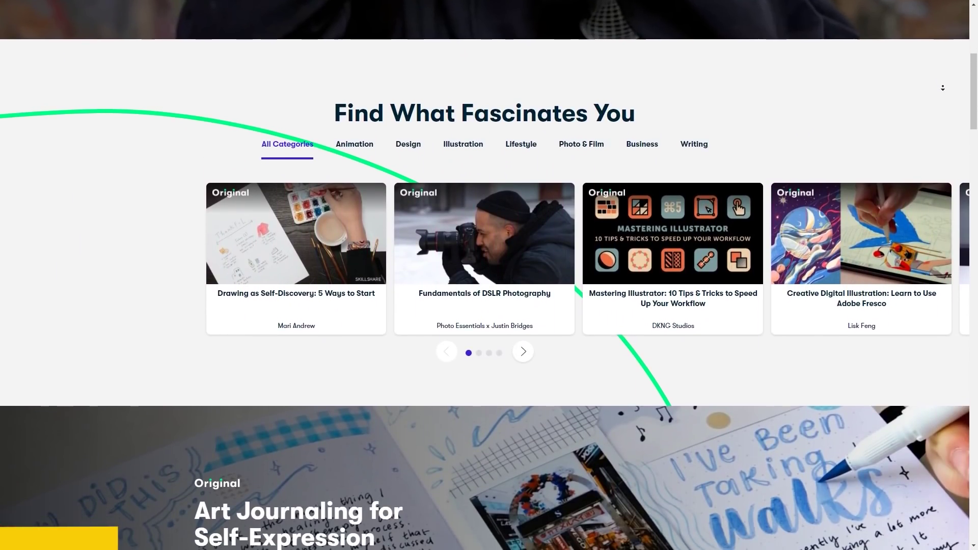
scroll(943, 87, down, 4)
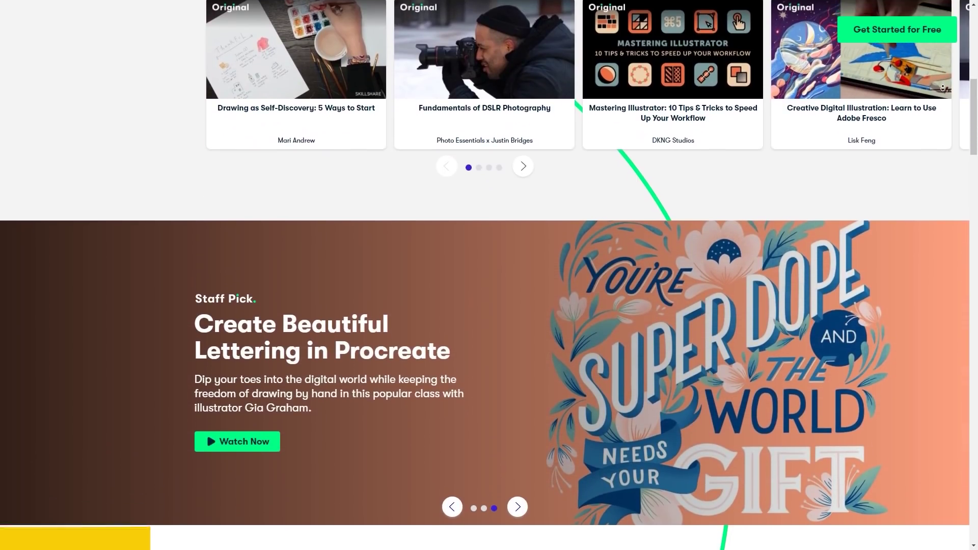
scroll(943, 88, down, 4)
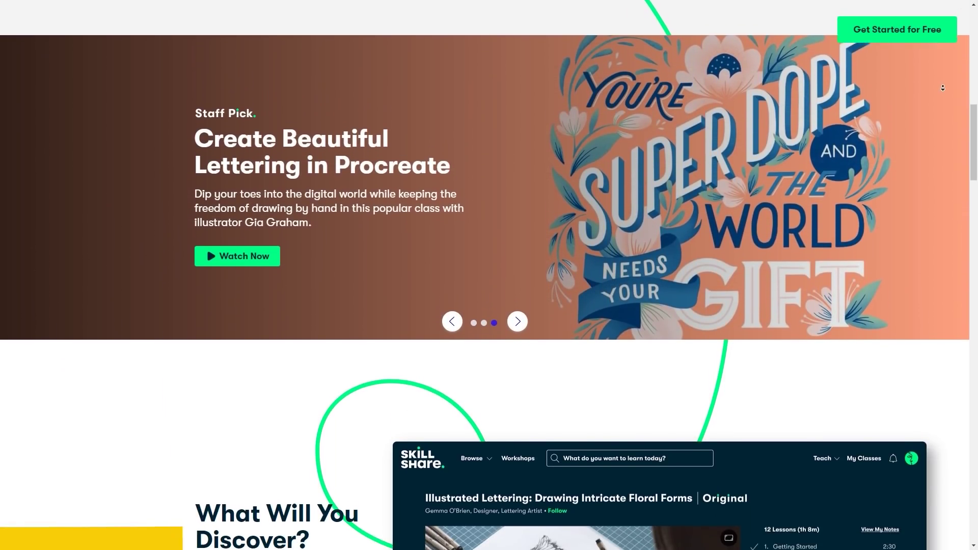
scroll(943, 87, down, 4)
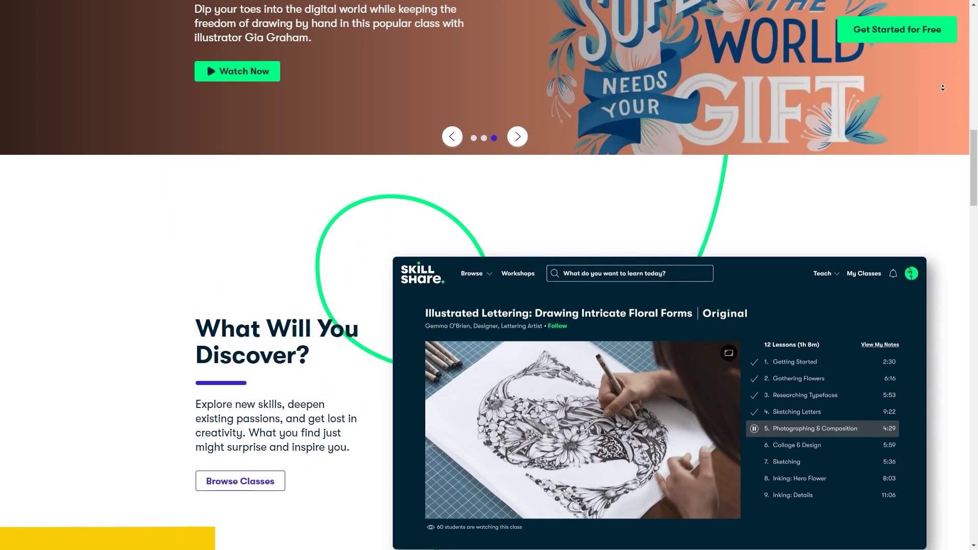
scroll(943, 88, down, 1)
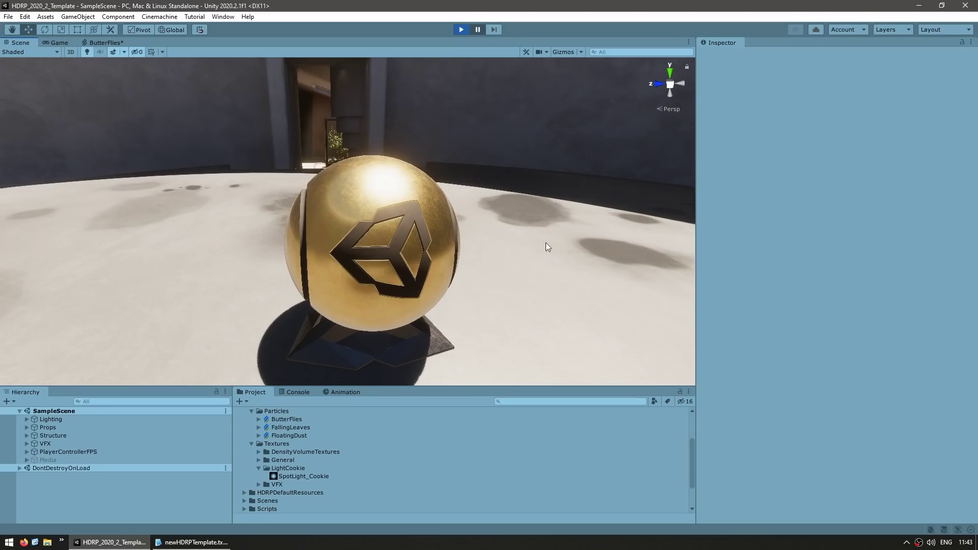
Select the gold Ball and review its Brass_Mat iridescence and Rubber_Mat Lit settings.
click(386, 205)
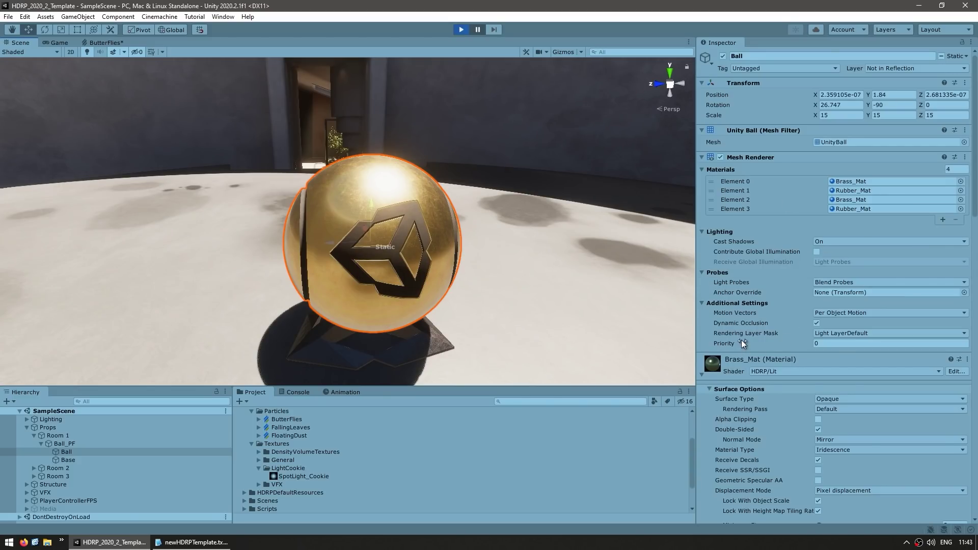
scroll(741, 341, down, 6)
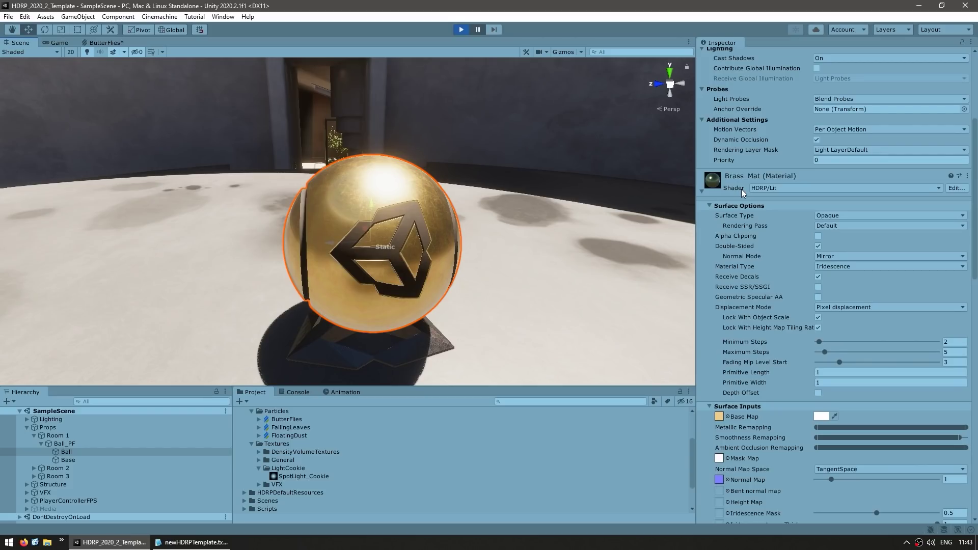
scroll(753, 276, down, 3)
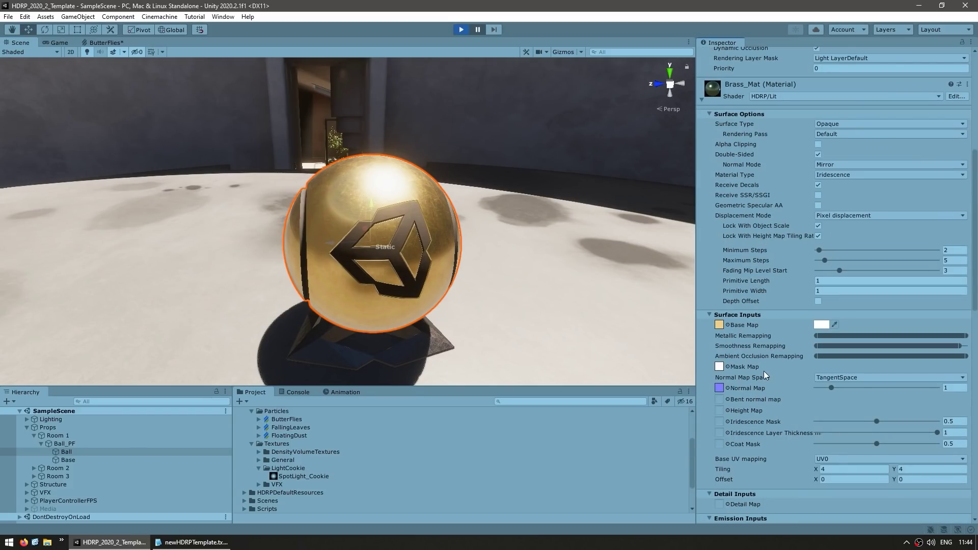
scroll(762, 374, down, 6)
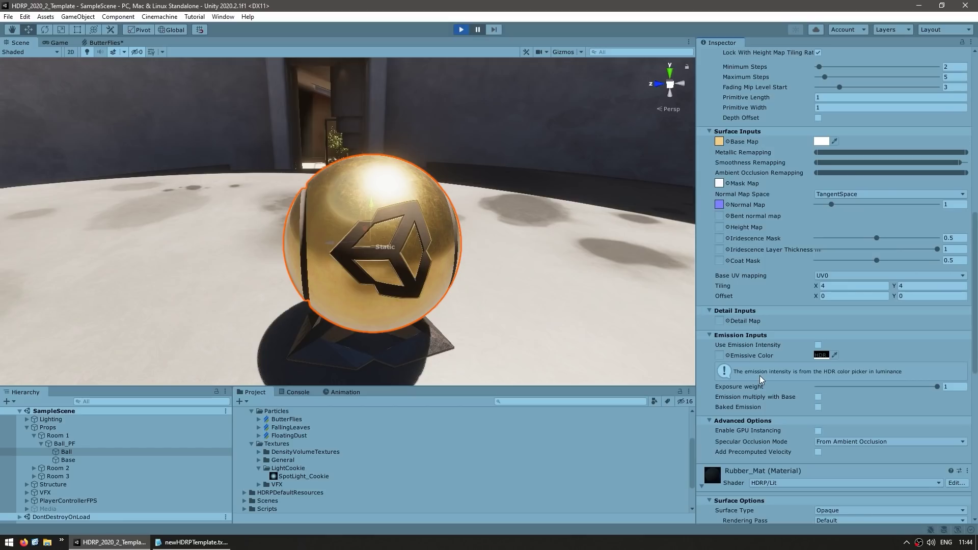
scroll(760, 375, down, 9)
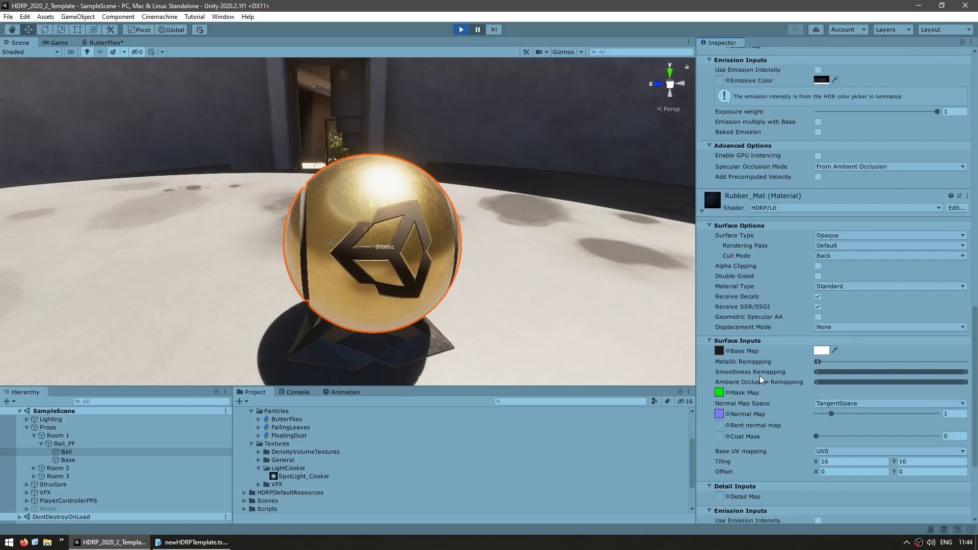
scroll(760, 375, down, 5)
scroll(749, 357, up, 9)
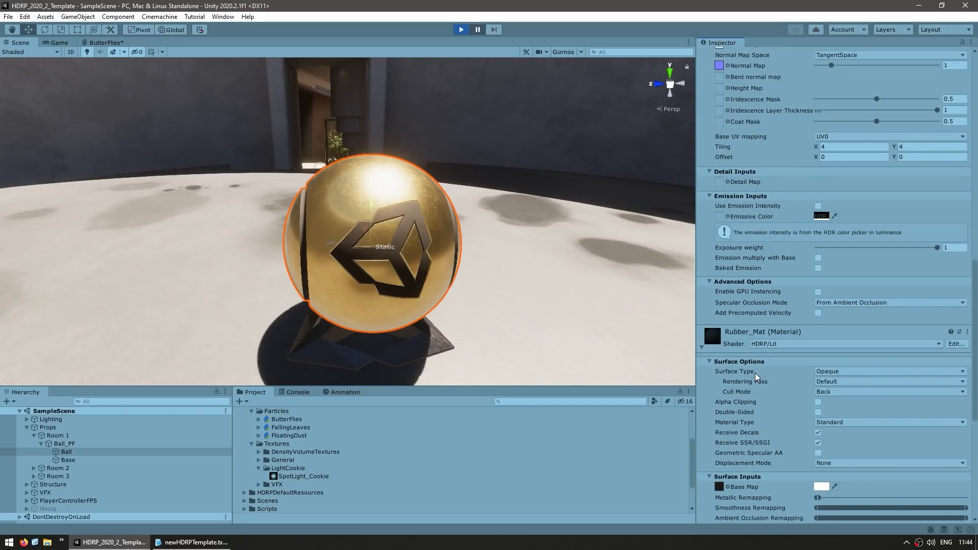
scroll(464, 284, down, 5)
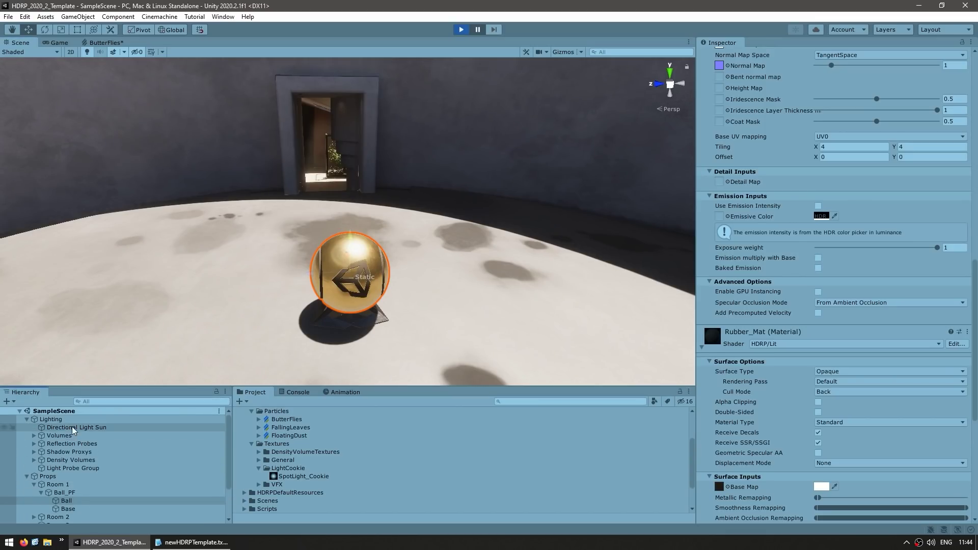
Set the Directional Light Sun's colour temperature to 5500 Kelvin.
click(71, 428)
scroll(772, 261, up, 3)
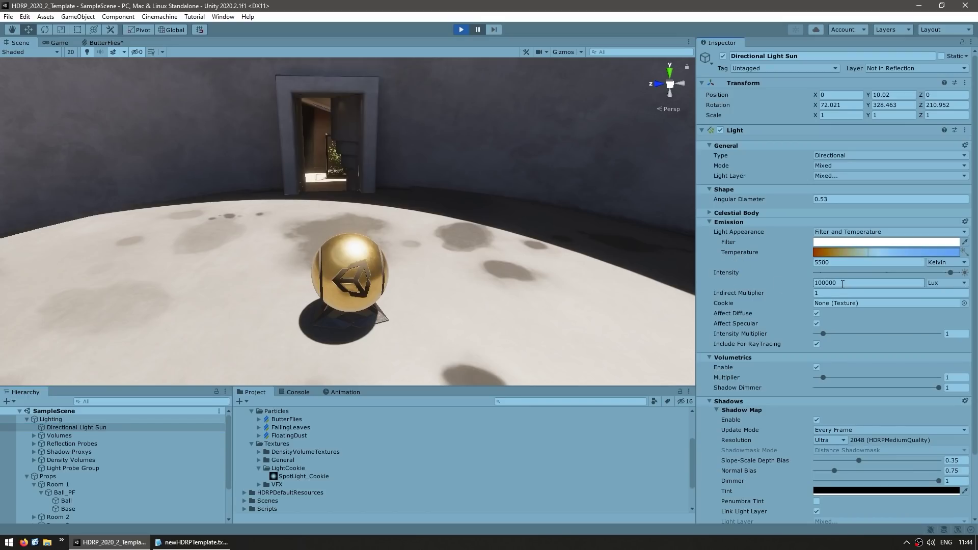
drag(870, 251, 762, 246)
double_click(869, 263)
text(5500)
key(Return)
Select the Main Camera and expand its Physical settings (ISO 200, aperture 2).
mouse_move(738, 296)
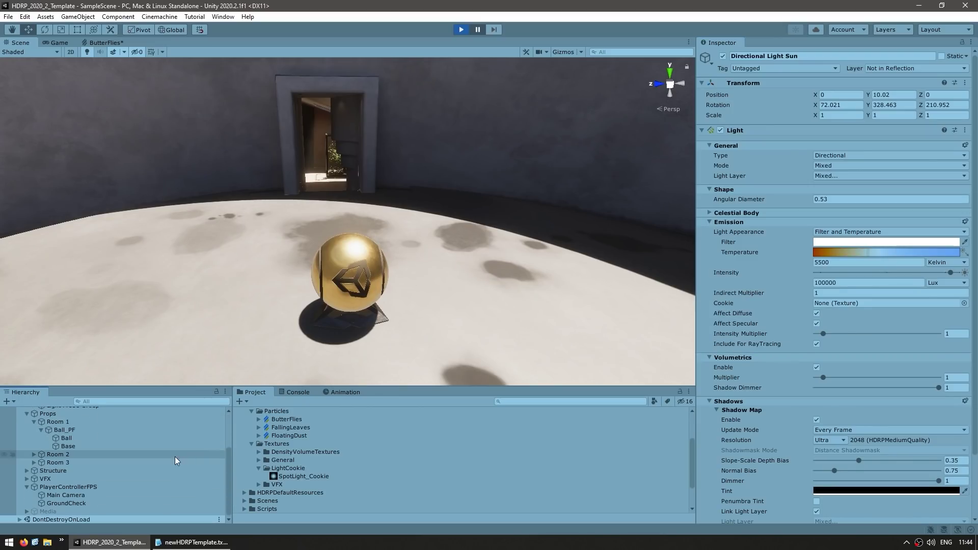
click(153, 495)
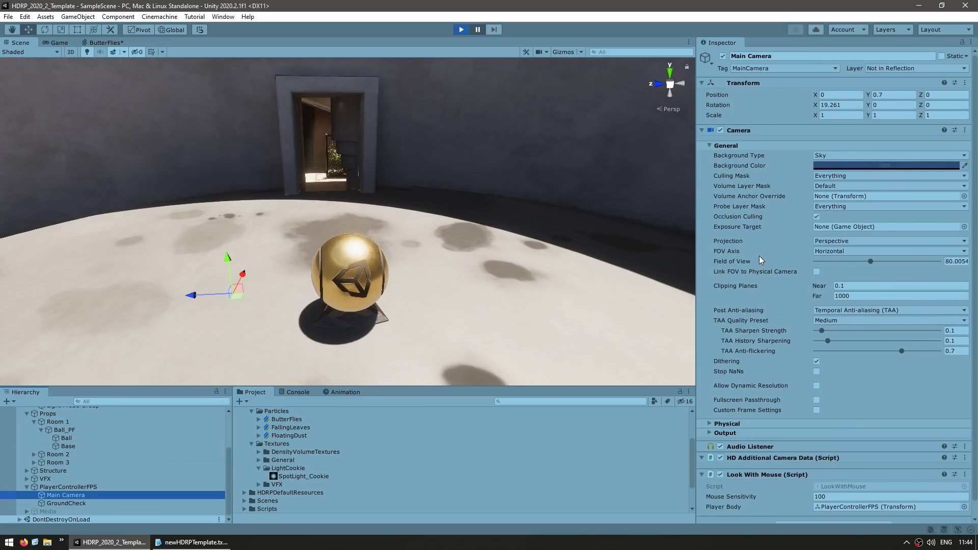
scroll(755, 349, down, 1)
click(727, 408)
scroll(748, 381, down, 5)
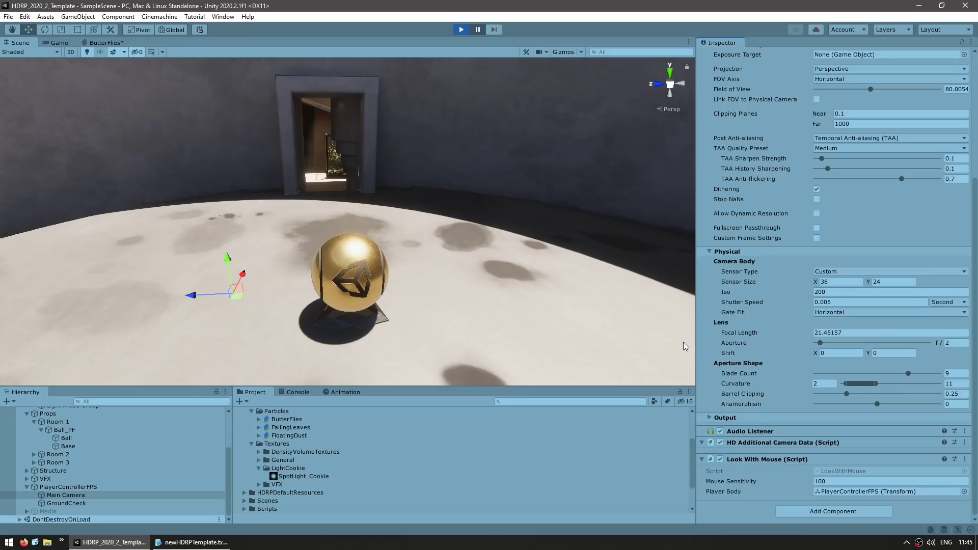
Enable gizmos and orbit the Scene view around the room, framing the main camera.
right_drag(683, 342, 518, 236)
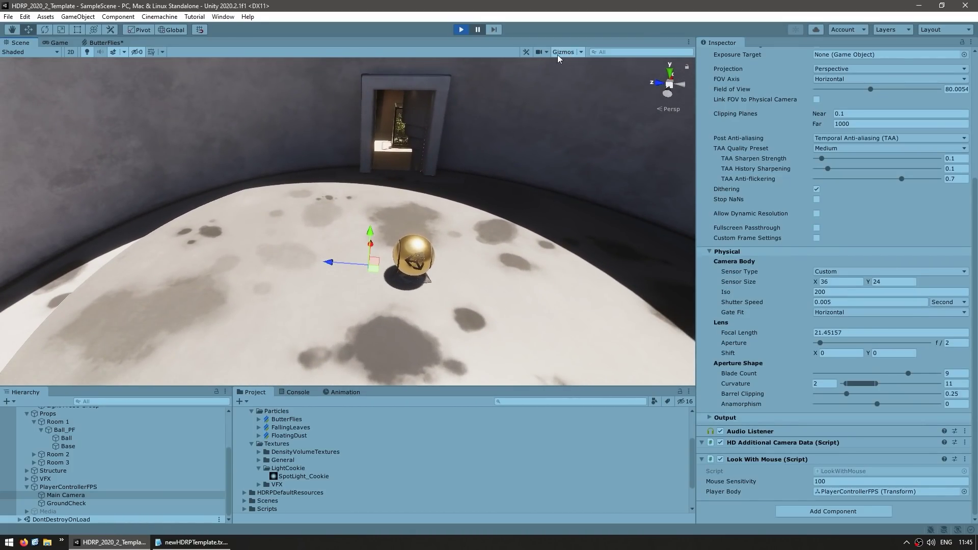
click(563, 52)
right_drag(407, 229, 284, 268)
key(f)
Toggle the floor Decals off and on twice to compare, then select Decal Puddle (3).
click(284, 268)
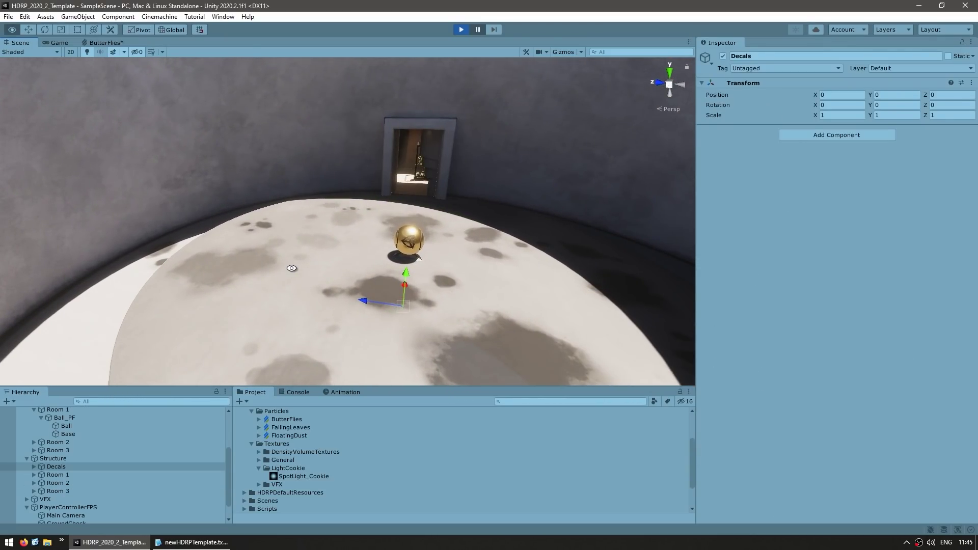
key(alt+shift+a)
key(alt+shift+a)
key(alt+shift+a)
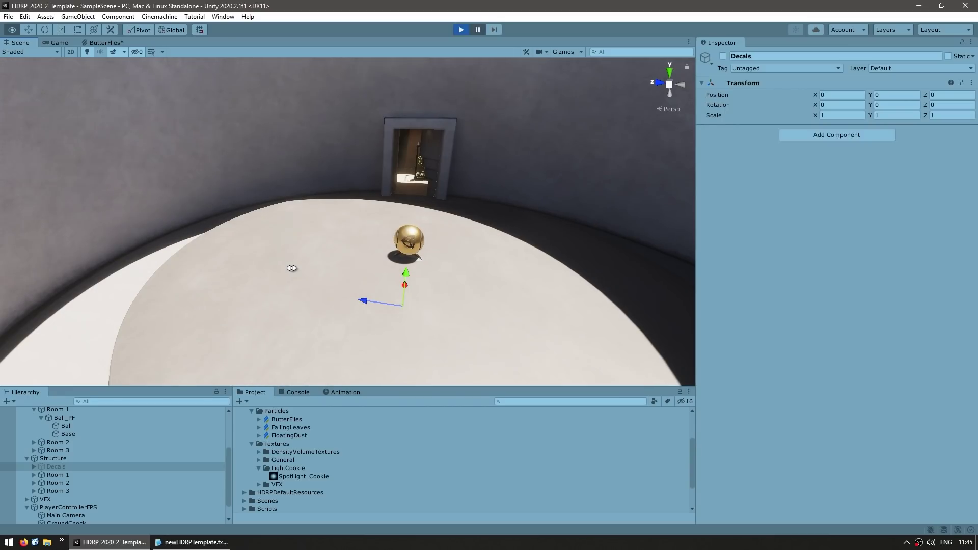
key(alt+shift+a)
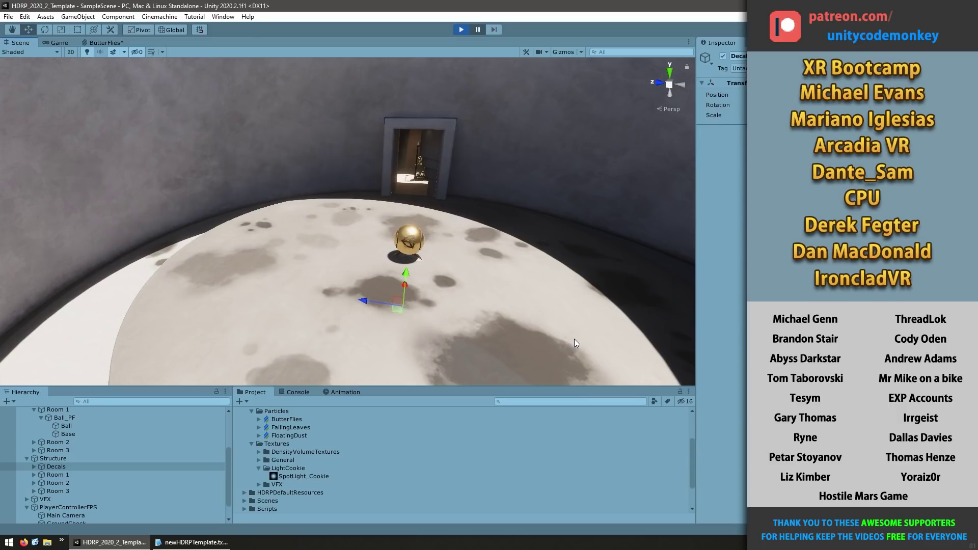
key(alt+shift+a)
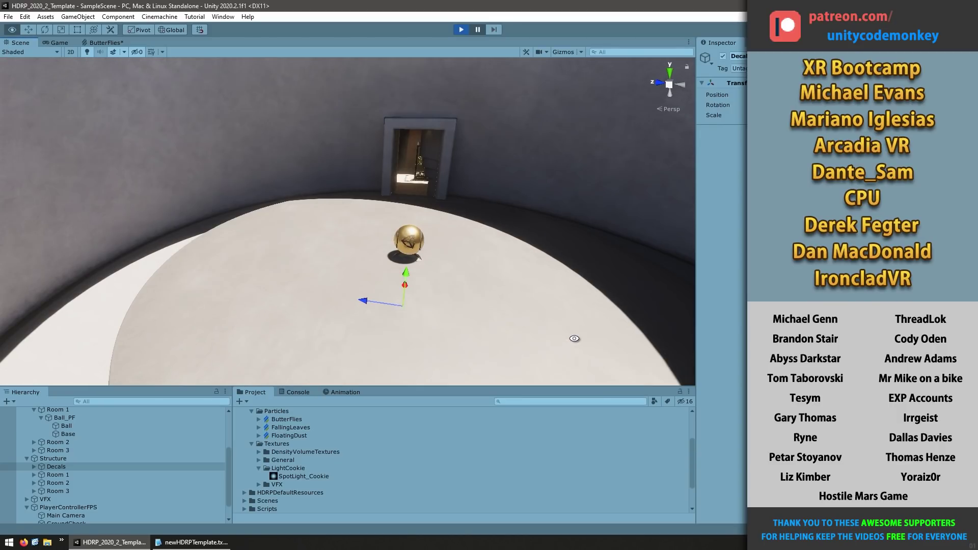
key(alt+shift+a)
click(650, 244)
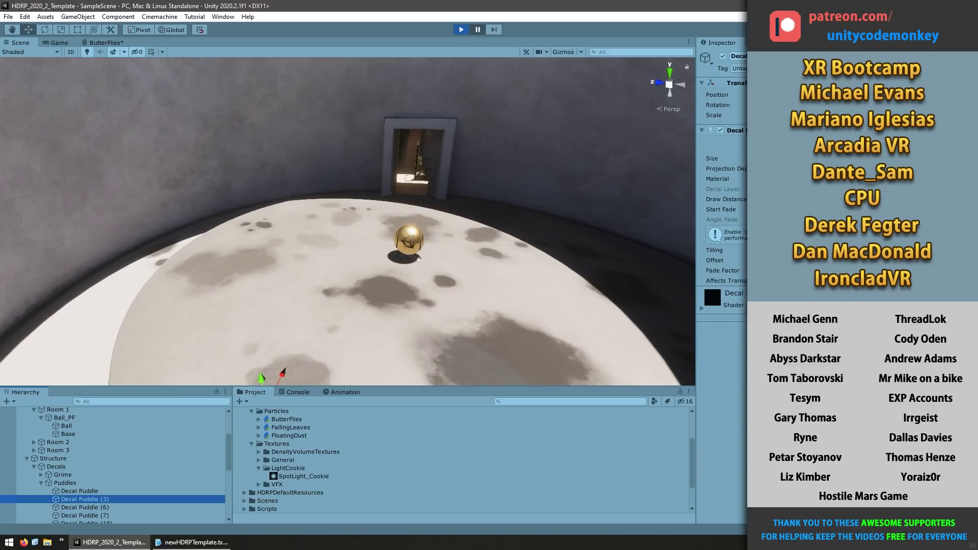
Select the Light Probe Group and orbit out to an overhead view of the level.
key(ctrl+z)
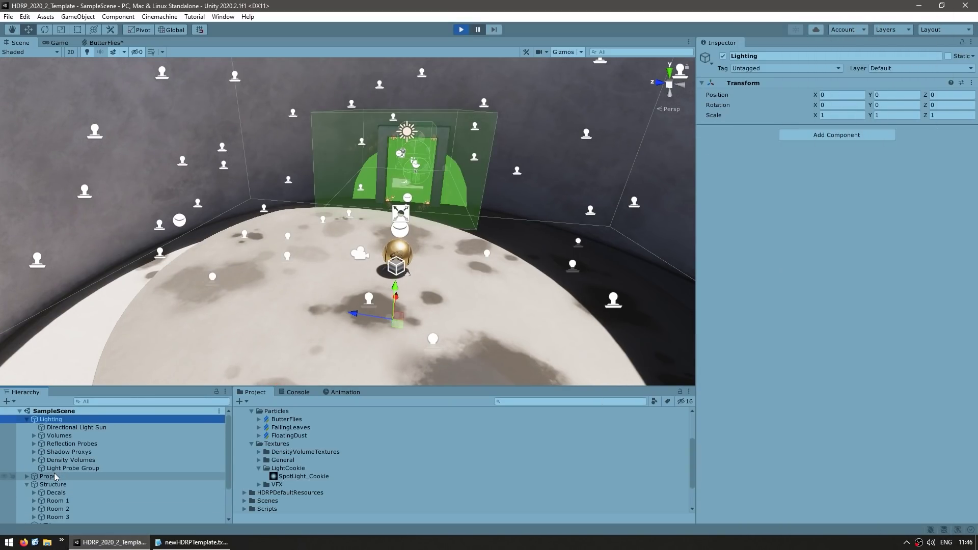
click(65, 469)
scroll(322, 292, down, 10)
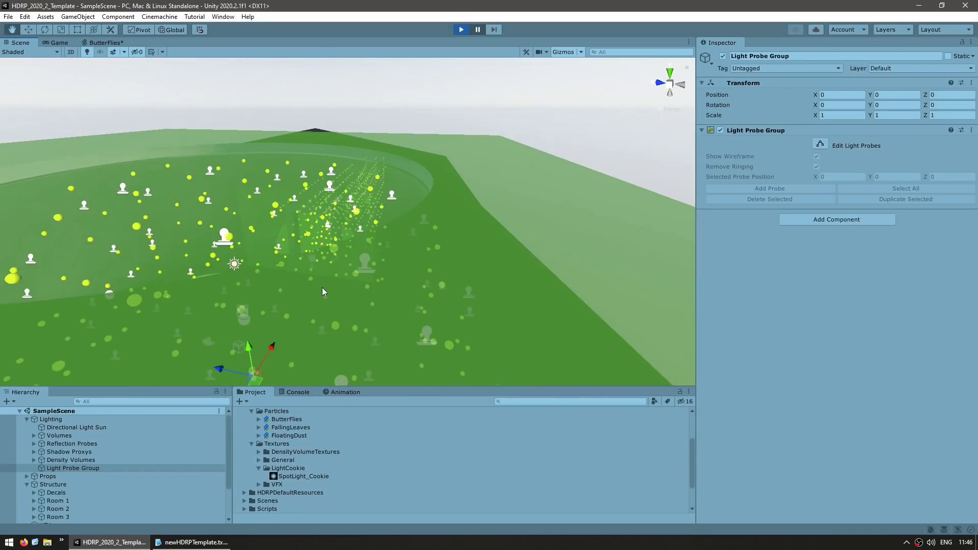
alt+drag(322, 287, 539, 150)
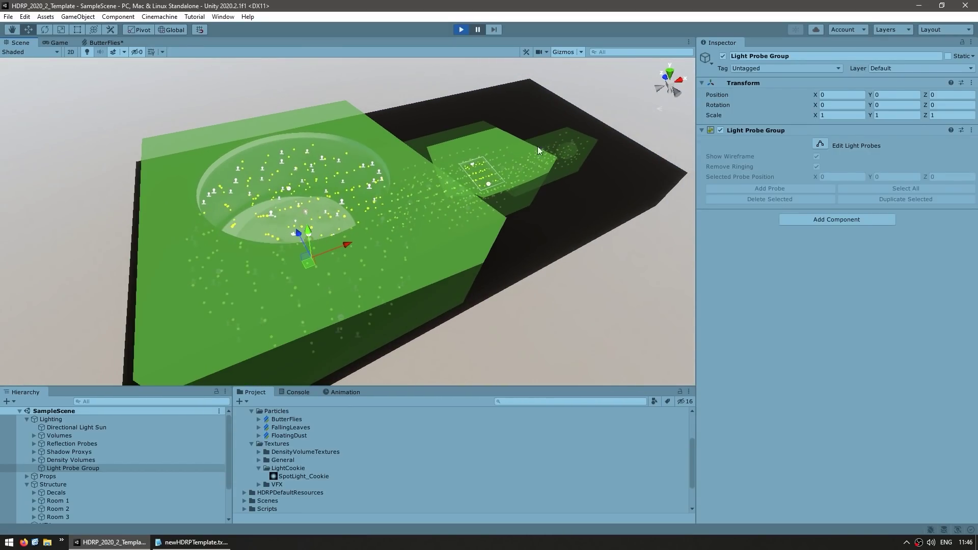
Frame ReflectionProbe Room 1 Platform Main, a baked sphere probe of radius 12.5.
click(76, 444)
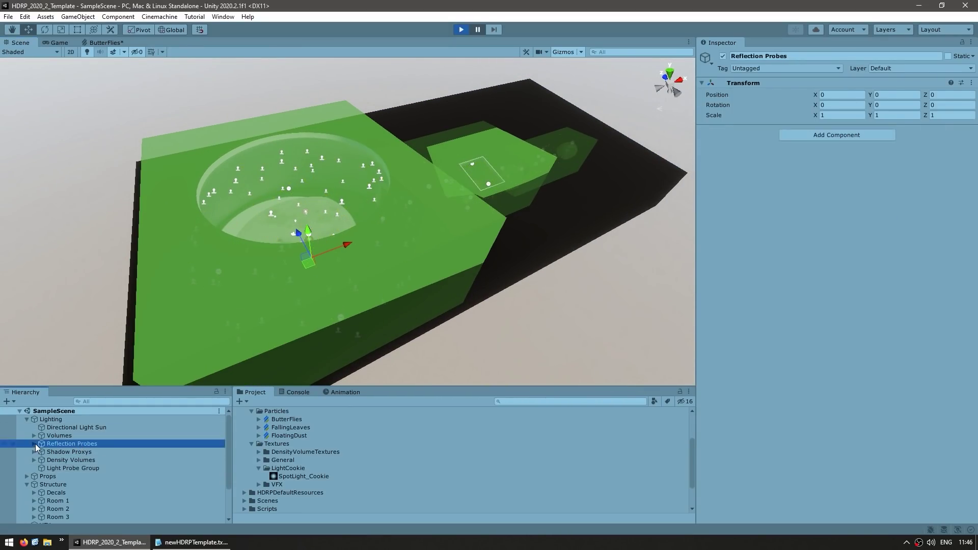
click(34, 444)
double_click(61, 452)
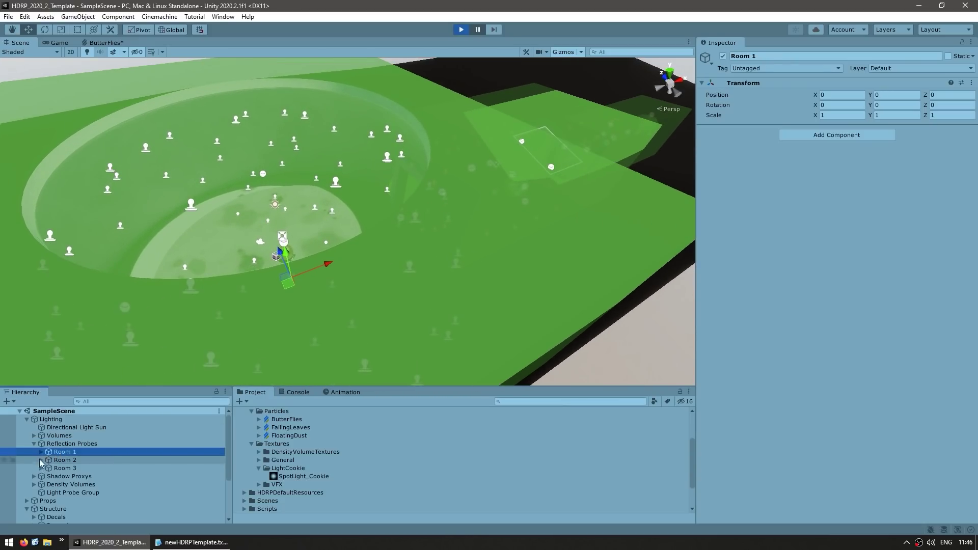
click(279, 257)
key(f)
alt+drag(434, 235, 157, 224)
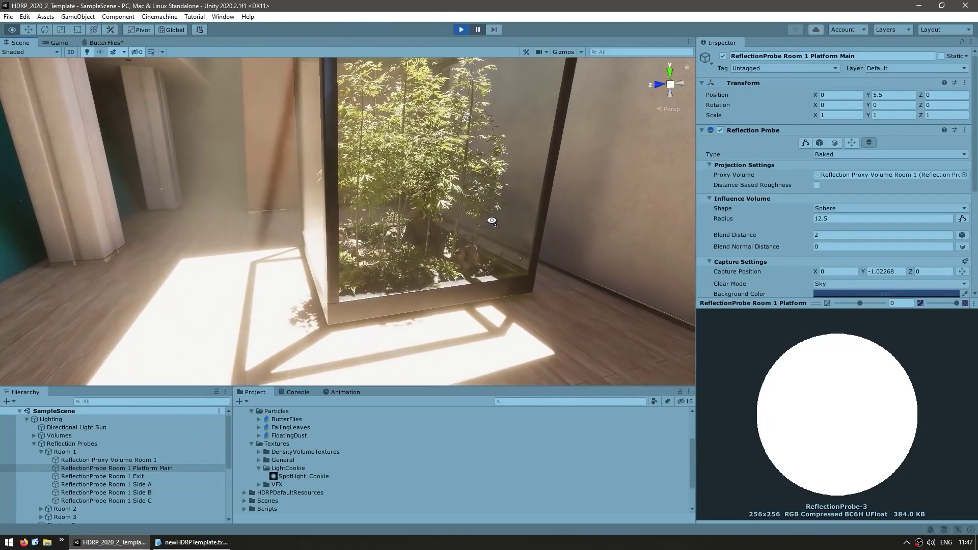
Select GlassCase_01_Window_LOD0 and look through its glass material settings.
click(529, 229)
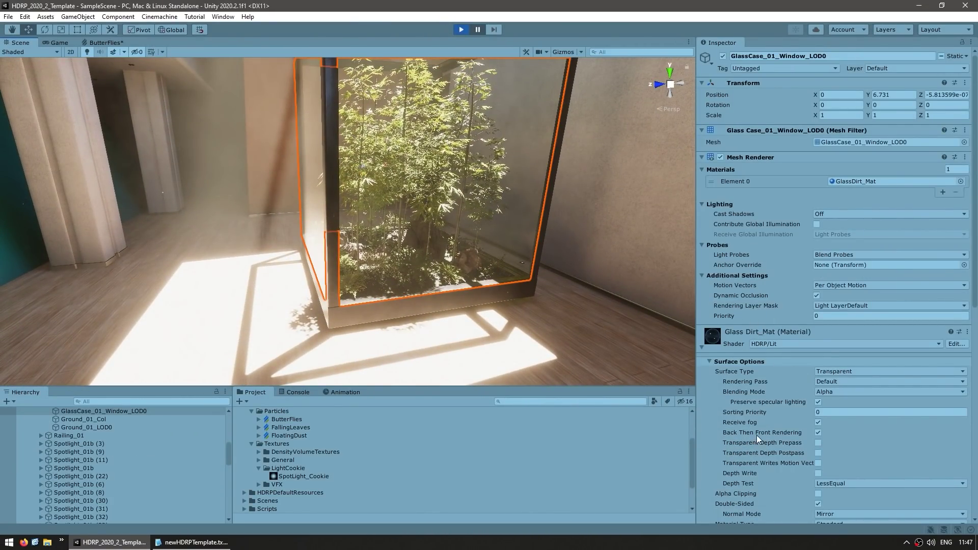
scroll(764, 387, down, 10)
scroll(772, 352, up, 3)
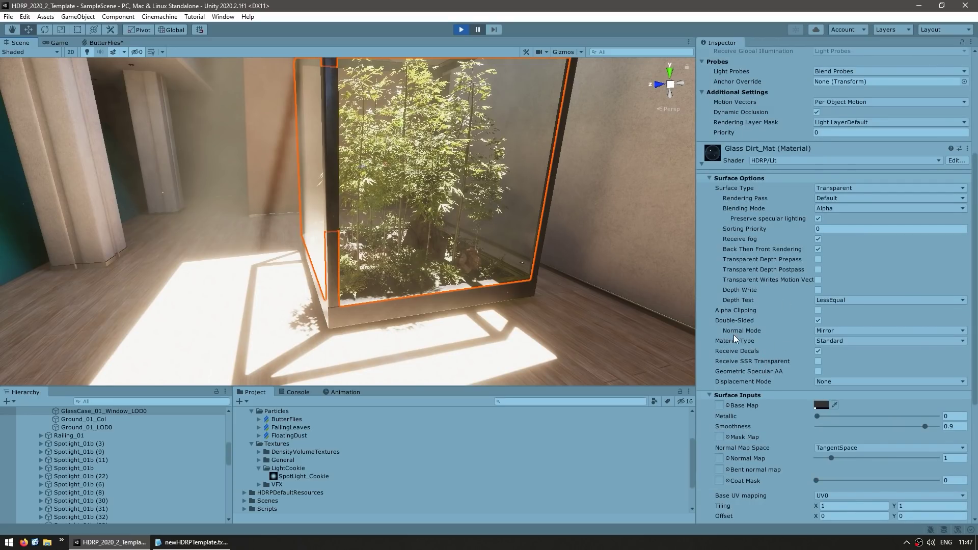
scroll(841, 227, up, 8)
scroll(776, 362, down, 17)
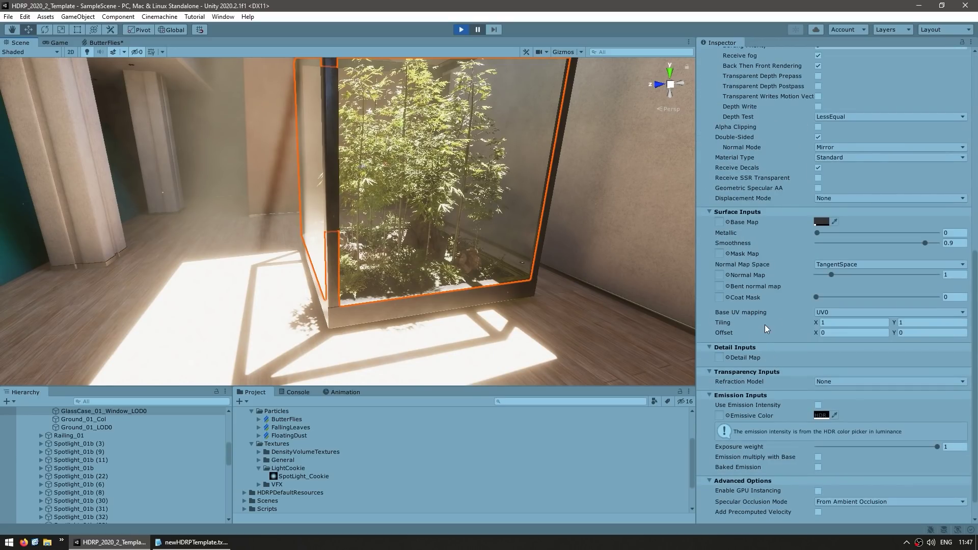
scroll(198, 431, up, 3)
Review GlassCase_01_Frame_LOD0's material, then maximize the Scene view toward the ceiling.
click(199, 434)
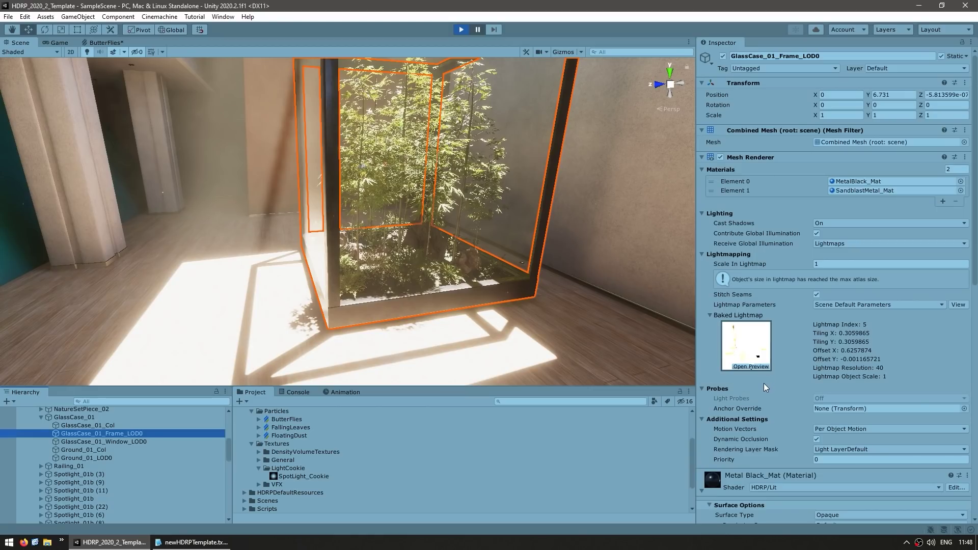
scroll(764, 357, down, 15)
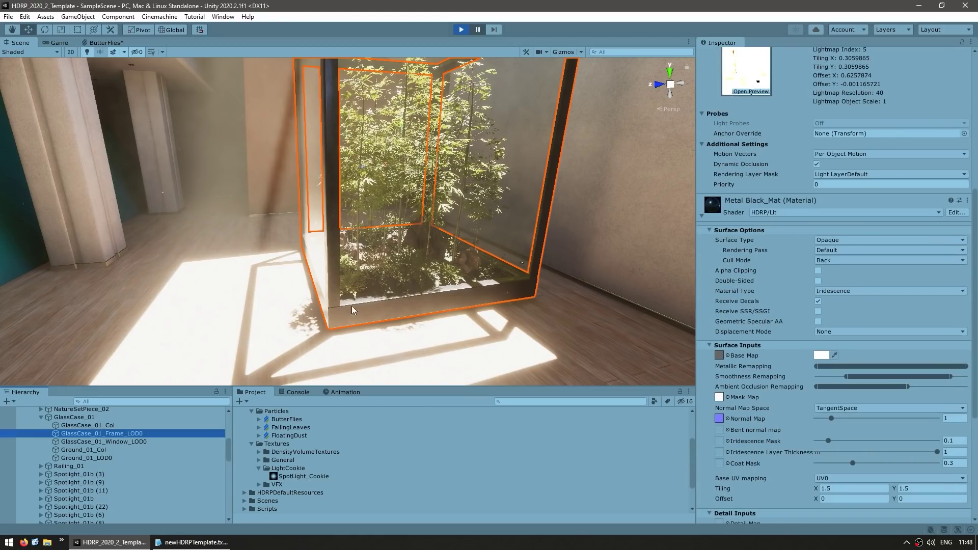
key(shift+space)
right_drag(353, 309, 710, 204)
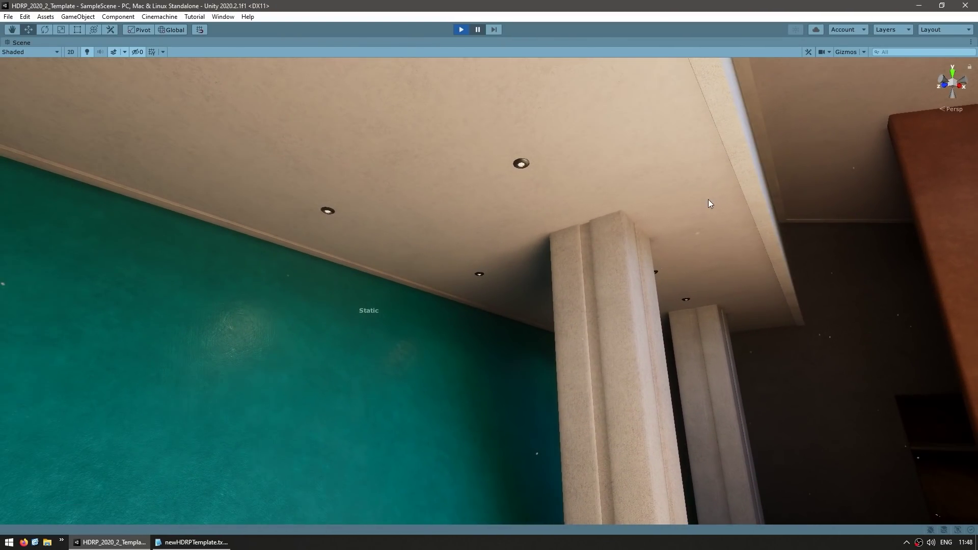
Turn on gizmos and select one of the ceiling light icons near the skylight.
click(846, 52)
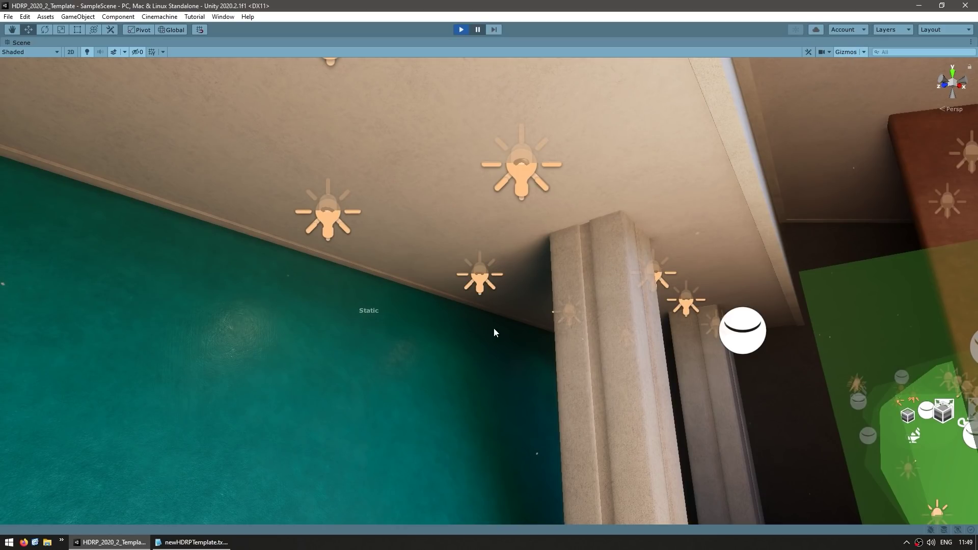
right_drag(495, 331, 455, 257)
click(462, 222)
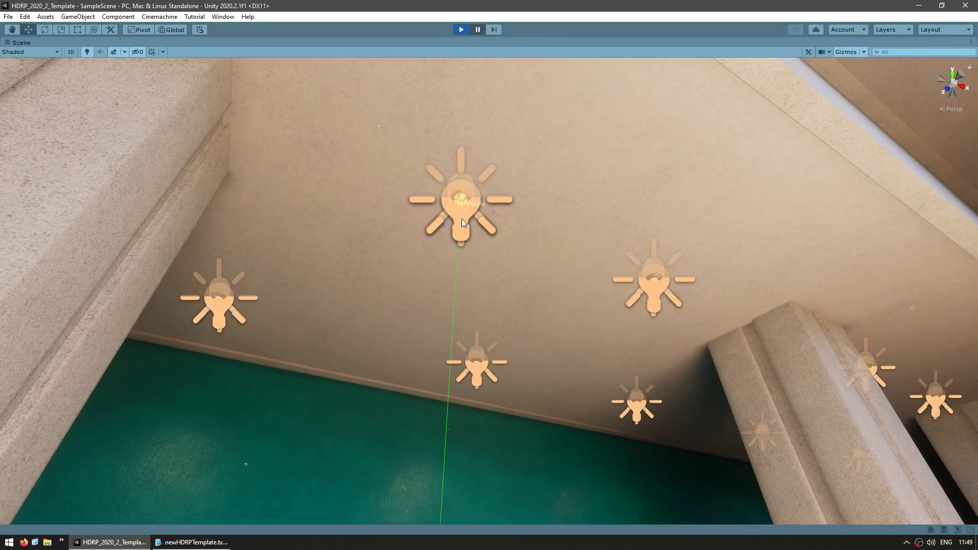
Restore the normal editor layout and inspect the Light_Spot_3200lm spotlight.
key(shift+space)
click(329, 206)
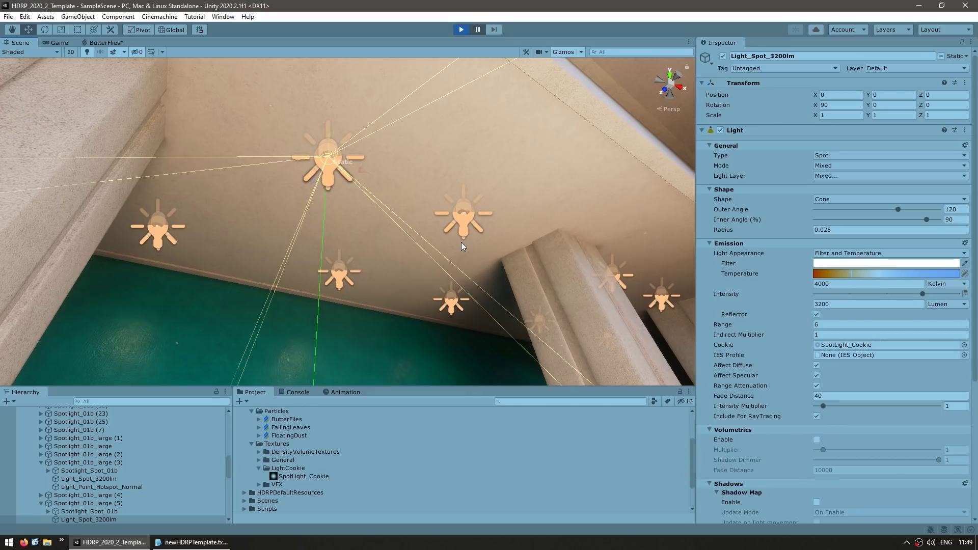
right_drag(446, 240, 441, 276)
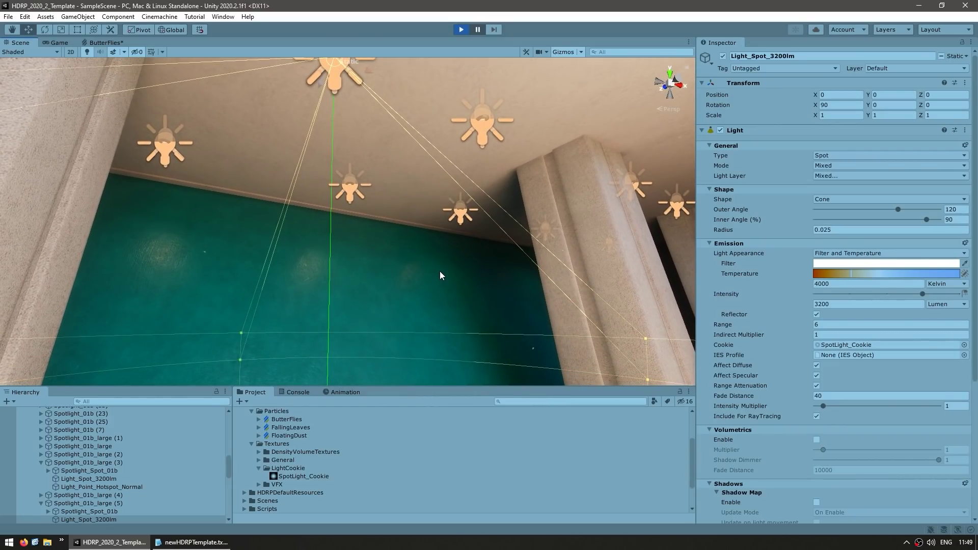
click(223, 17)
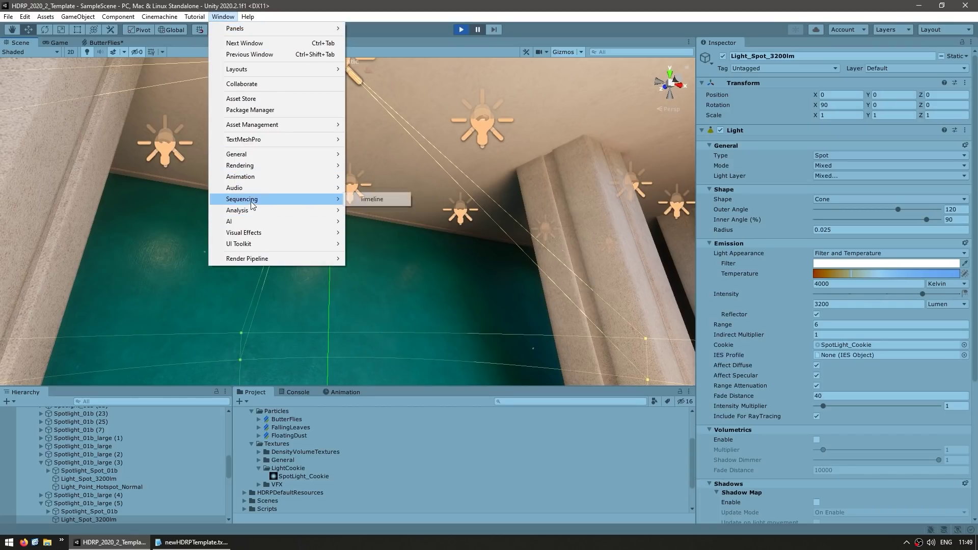
Open the Lighting window and review its Scene, Environment and Baked Lightmaps tabs.
mouse_move(247, 167)
click(375, 166)
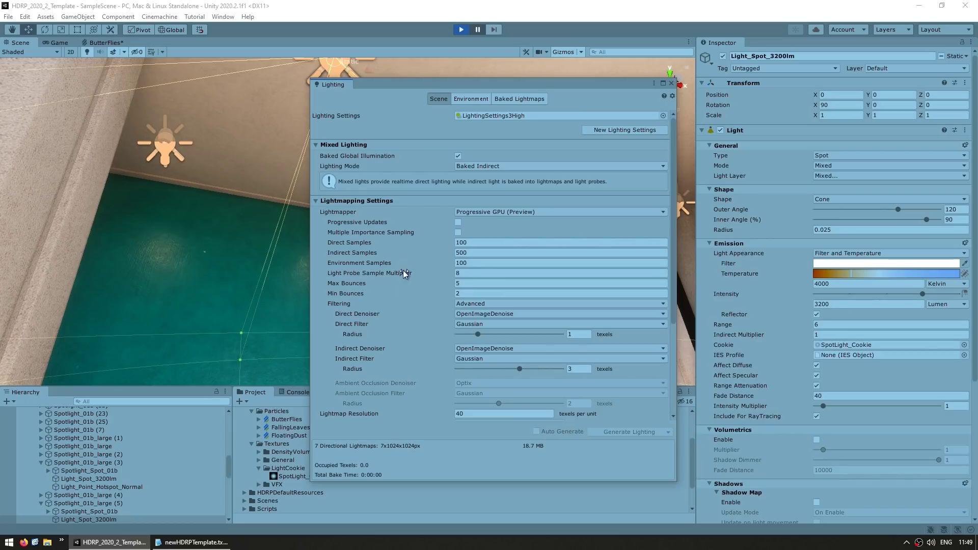
scroll(405, 283, down, 5)
scroll(417, 308, up, 5)
scroll(414, 309, down, 5)
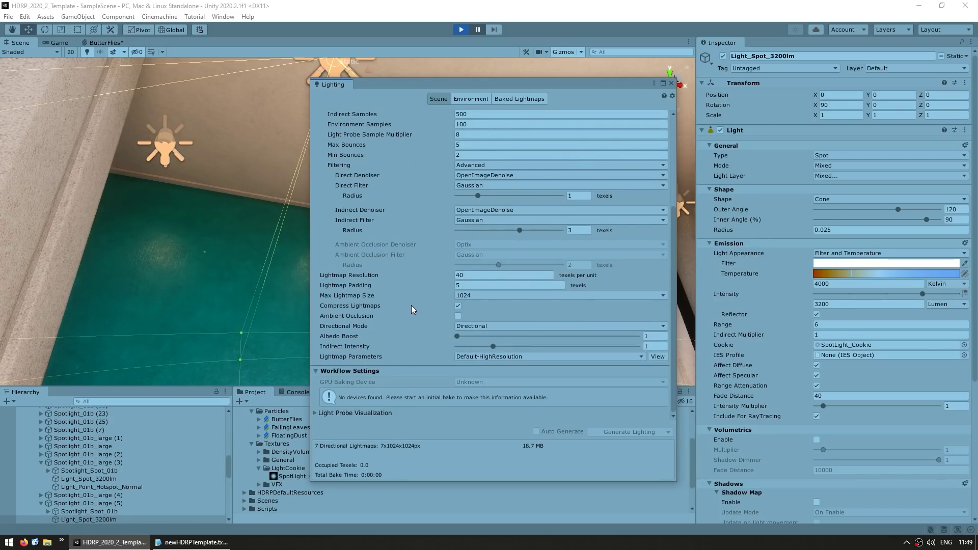
scroll(341, 251, up, 5)
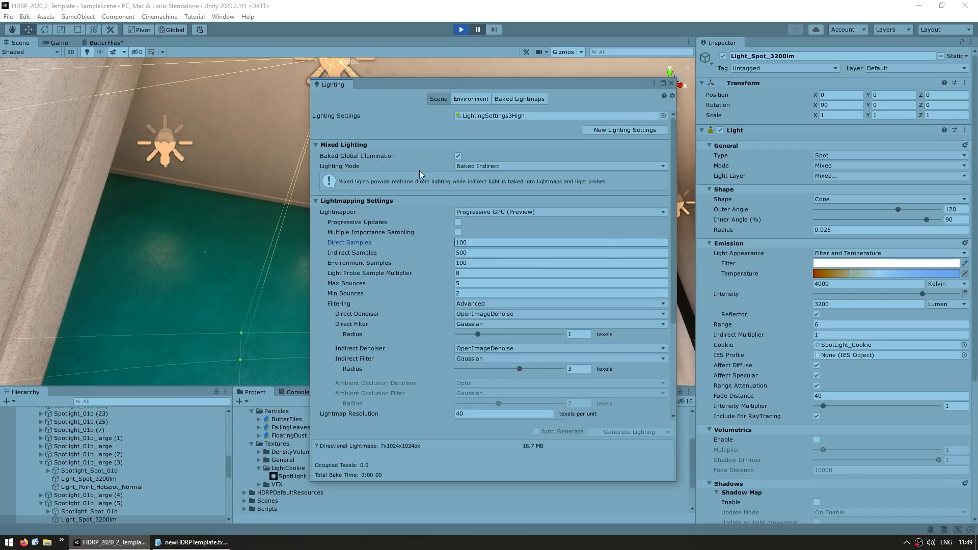
click(465, 99)
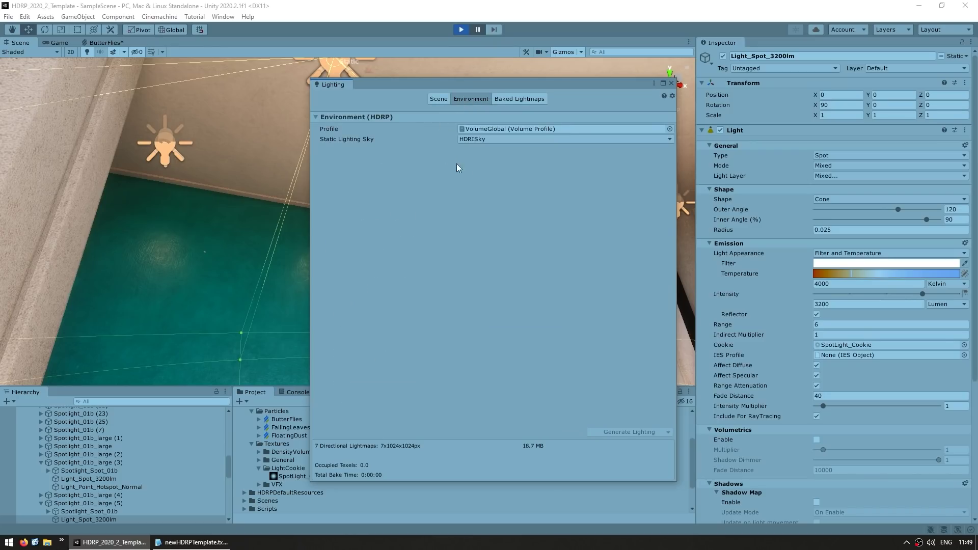
click(514, 103)
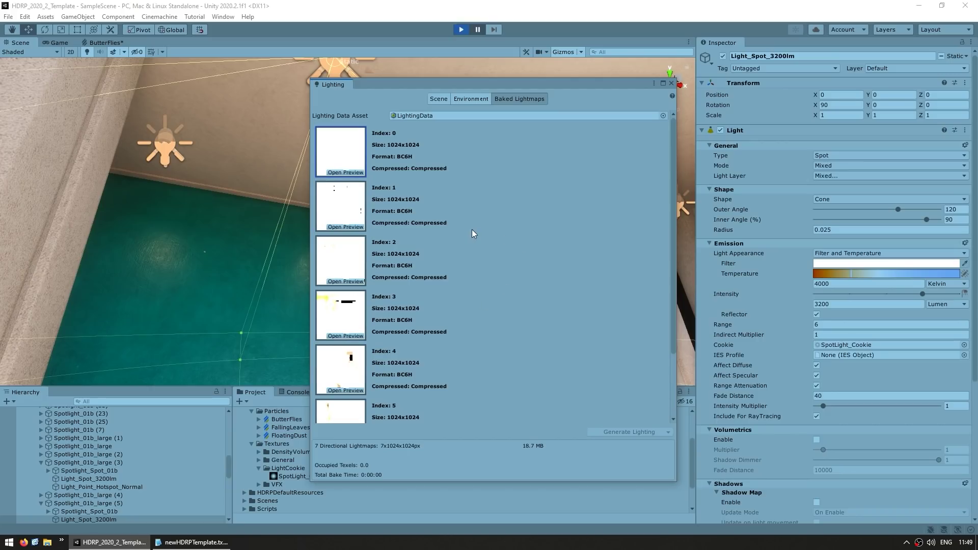
Scroll the Light Explorer's list of lights, then fly the camera back to the glass case garden.
click(223, 17)
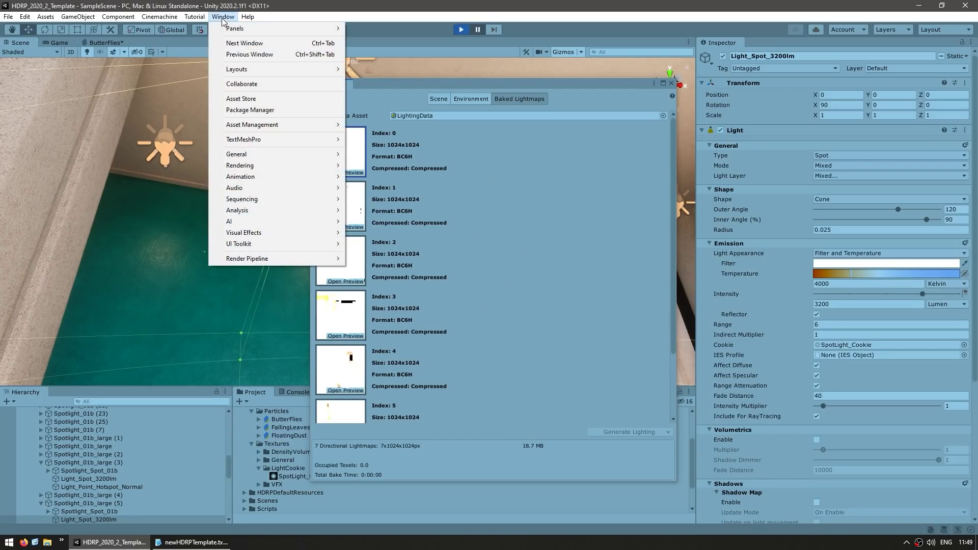
mouse_move(244, 169)
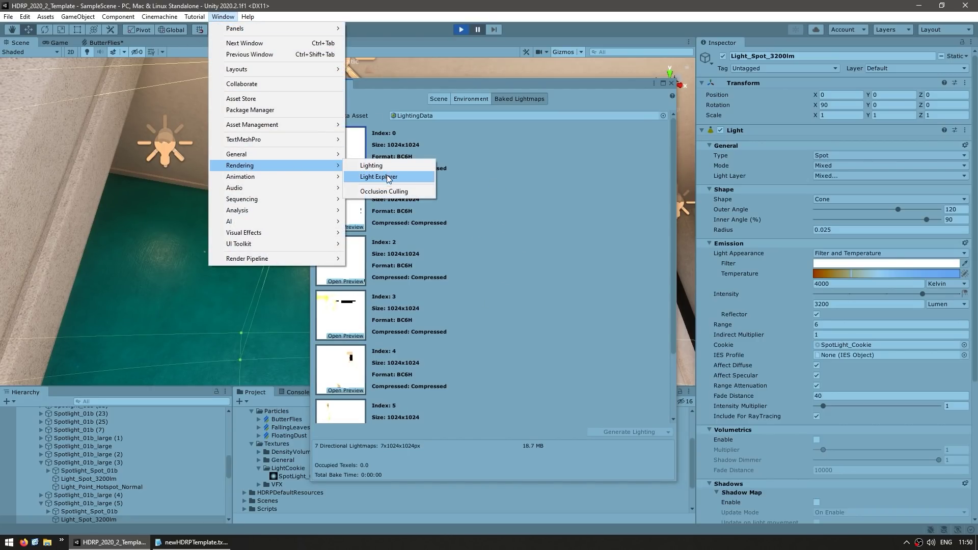
click(378, 176)
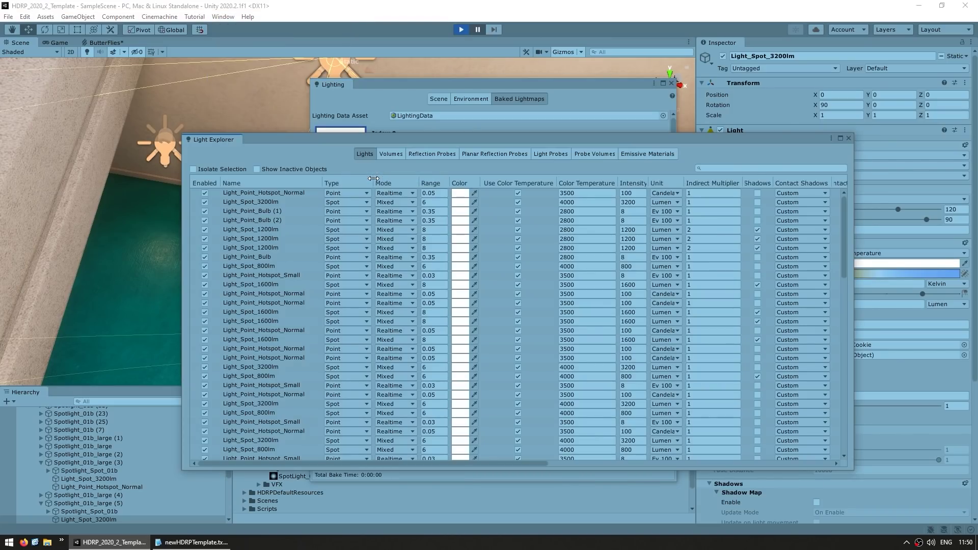
scroll(288, 338, down, 5)
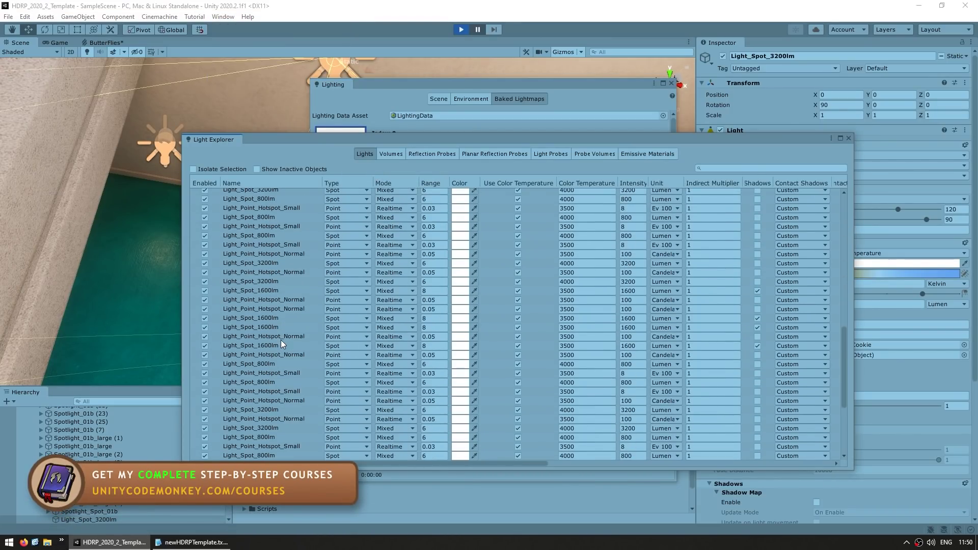
scroll(555, 298, up, 10)
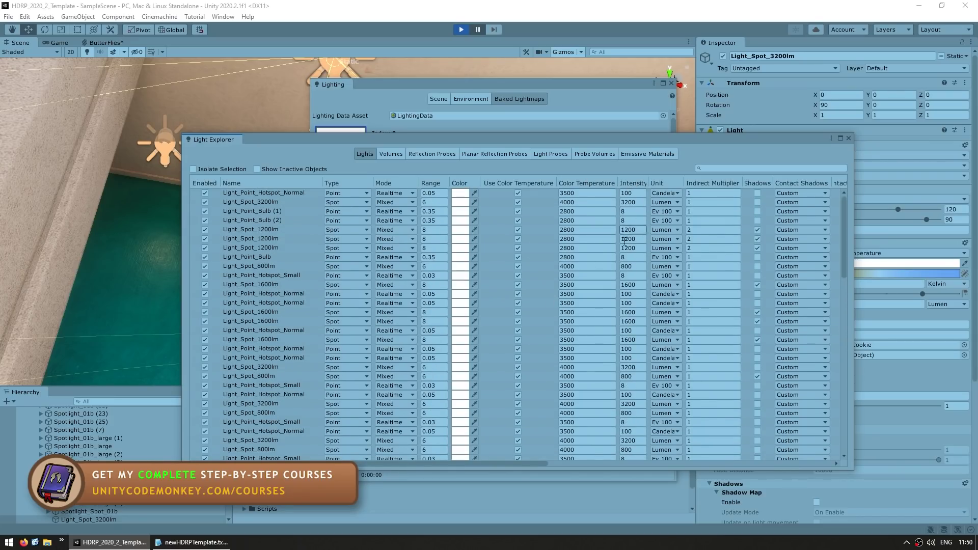
right_drag(601, 306, 479, 334)
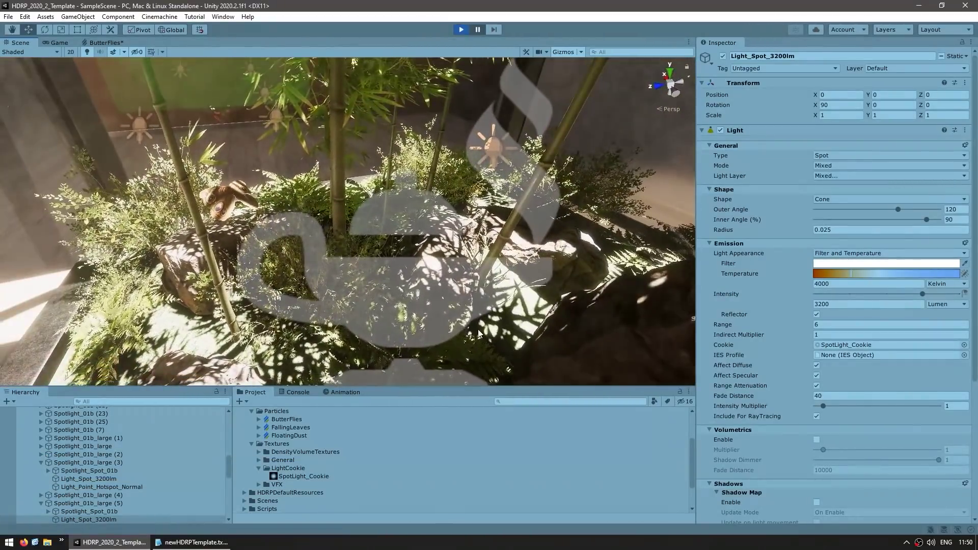
Pick the ButterFlies effect over the planter, frame it, and ping its ButterFlies asset in the Project window.
click(234, 202)
click(234, 202)
click(235, 203)
key(f)
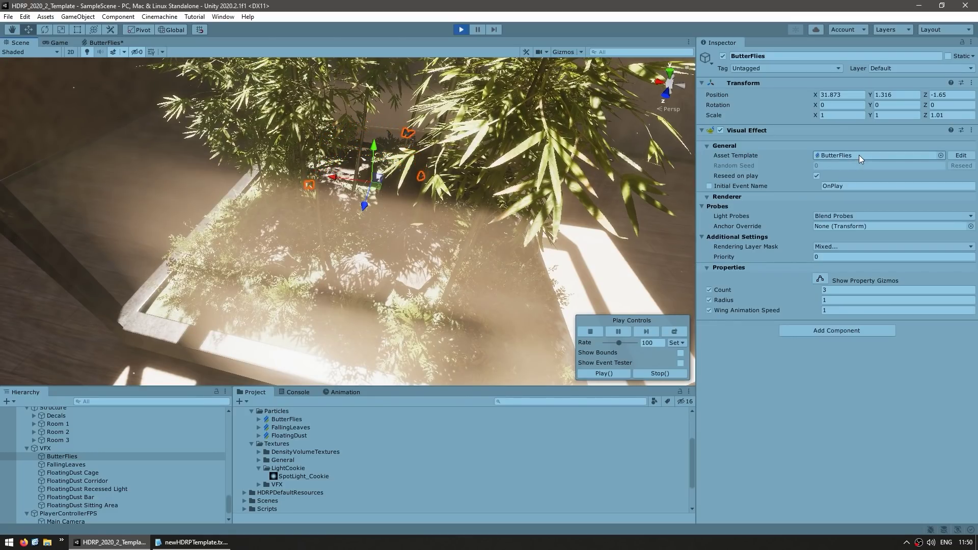
click(845, 156)
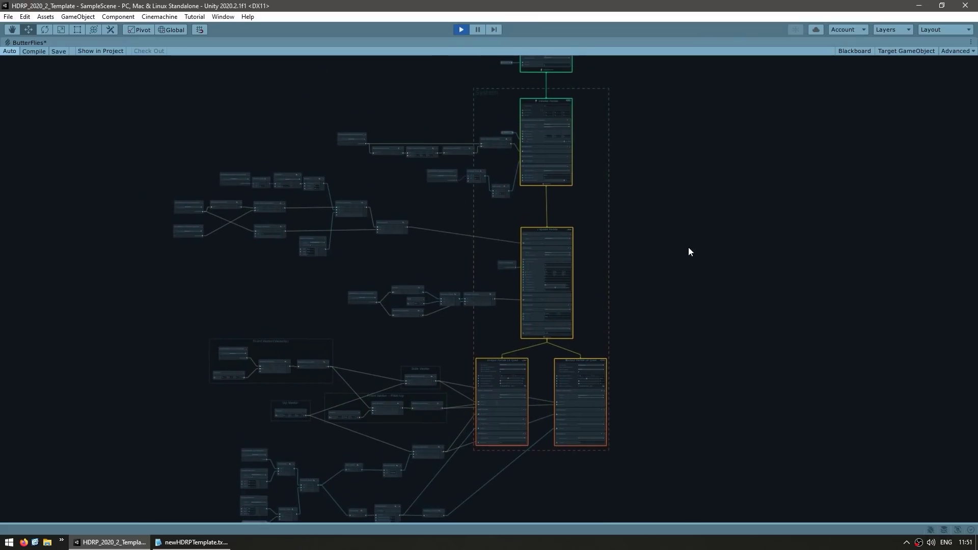
scroll(680, 328, up, 5)
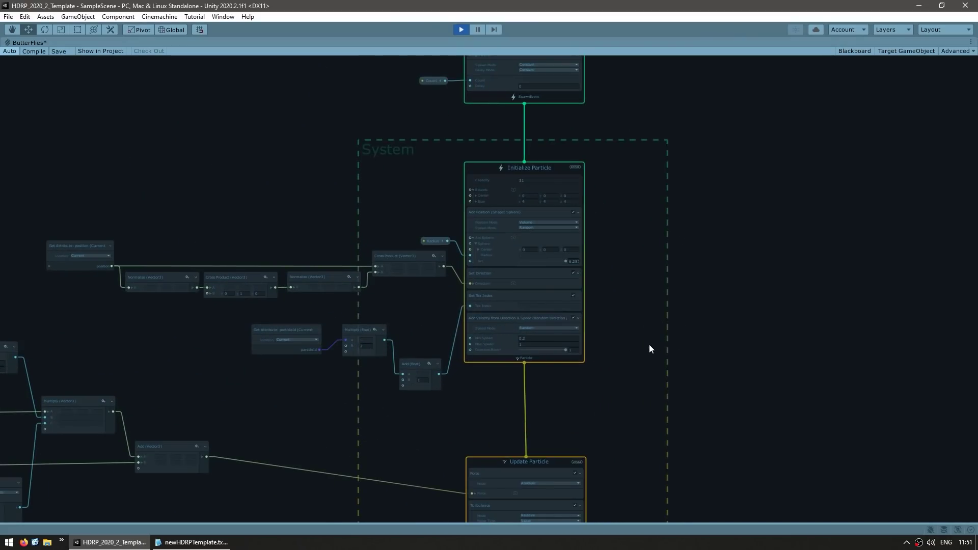
middle_drag(649, 349, 538, 173)
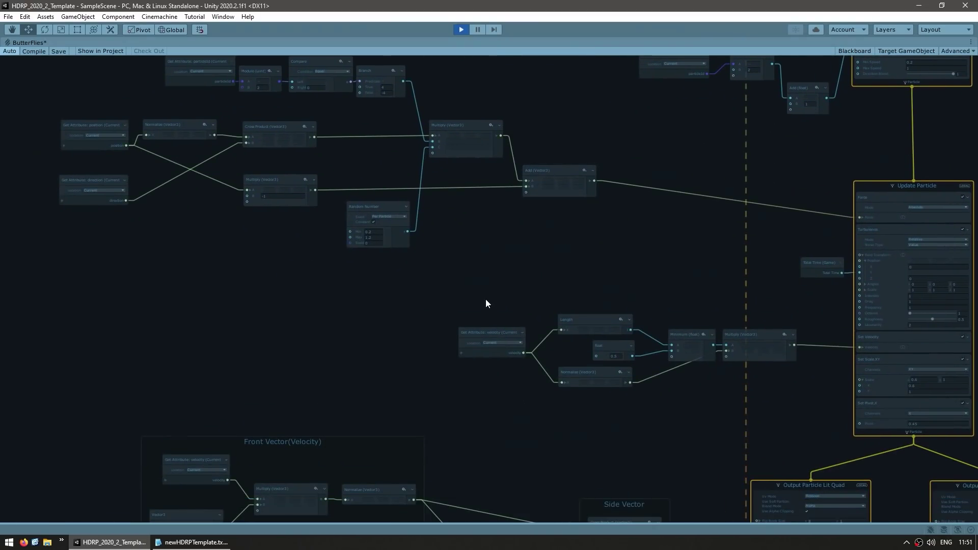
scroll(486, 305, down, 5)
middle_drag(497, 349, 421, 208)
scroll(429, 265, up, 6)
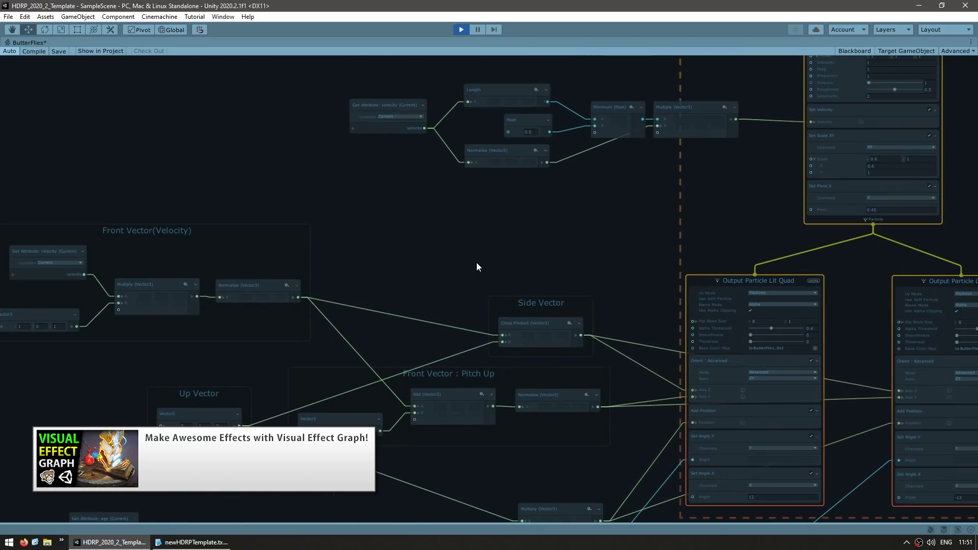
middle_drag(594, 276, 345, 192)
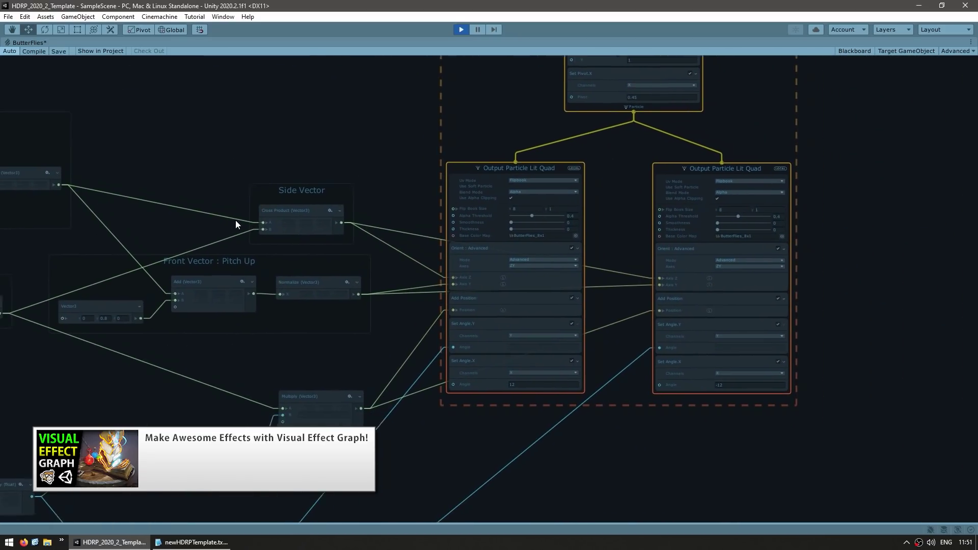
scroll(678, 133, down, 2)
middle_drag(235, 224, 465, 430)
scroll(507, 263, down, 3)
scroll(490, 277, up, 3)
middle_drag(490, 277, 559, 320)
scroll(328, 249, up, 2)
middle_drag(582, 432, 617, 357)
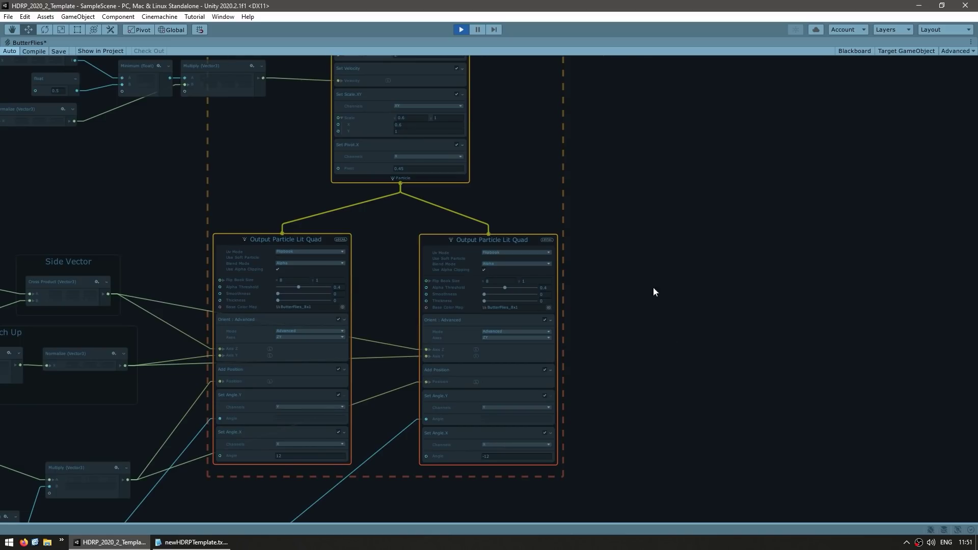
middle_drag(371, 377, 531, 330)
key(shift+space)
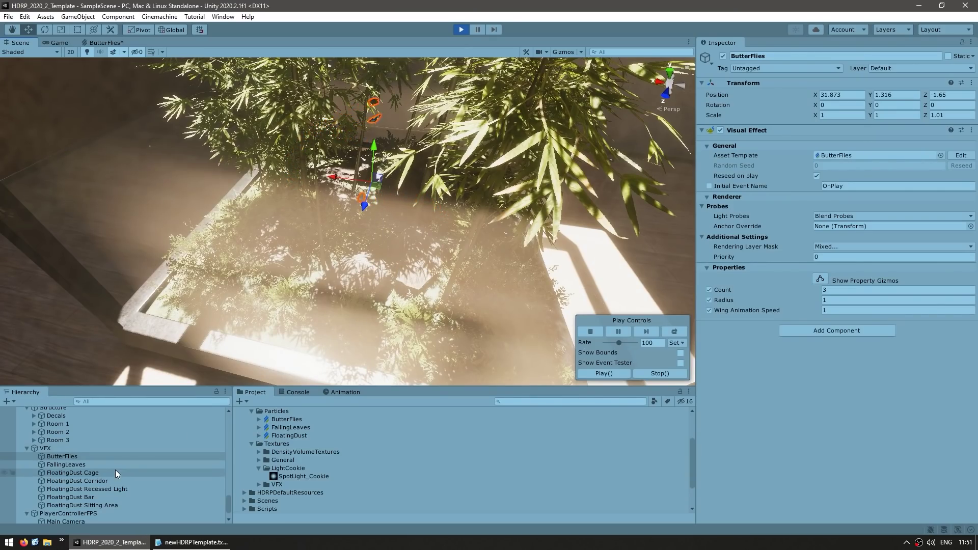
Frame the FallingLeaves effect, then the FloatingDust Cage, and orbit around the dust cage.
click(102, 464)
key(f)
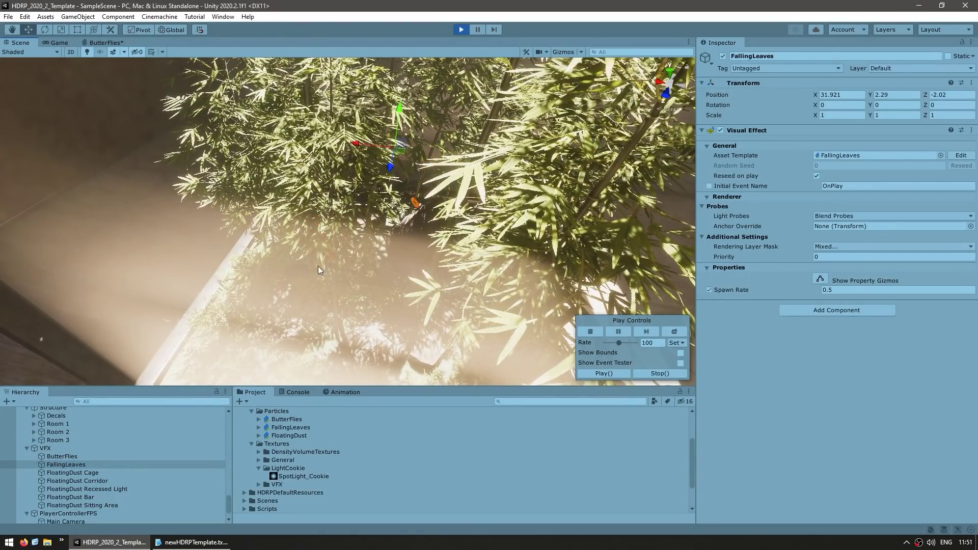
click(76, 473)
key(f)
alt+drag(355, 188, 371, 185)
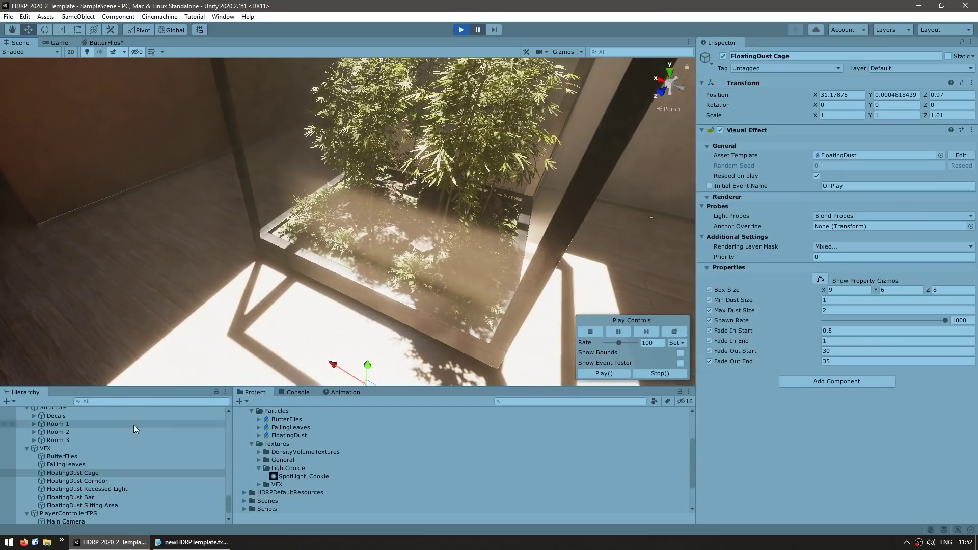
Frame the Volumes group and compare the Room 3 Corridor, Room 2 Skylight, Room 1 and Global volumes.
scroll(134, 474, down, 10)
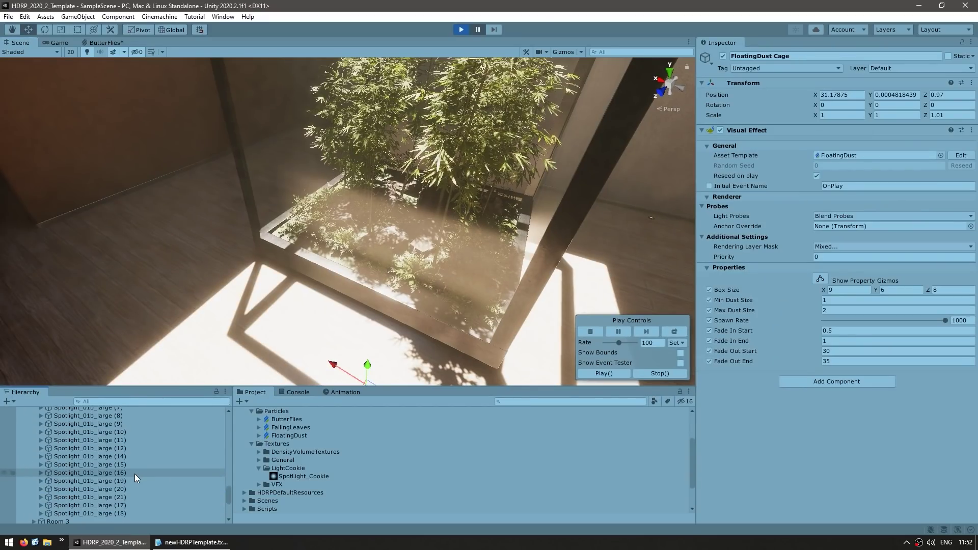
scroll(120, 462, up, 10)
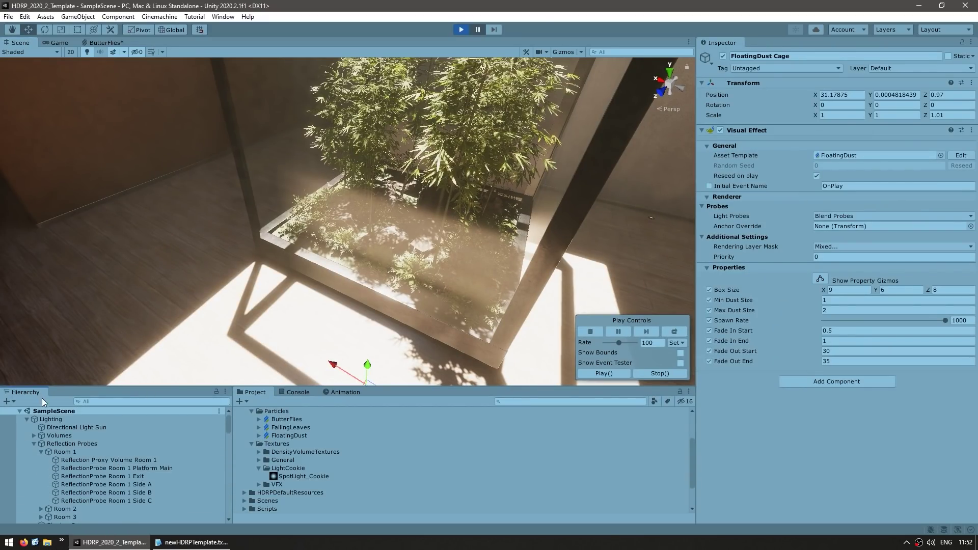
click(35, 436)
click(44, 435)
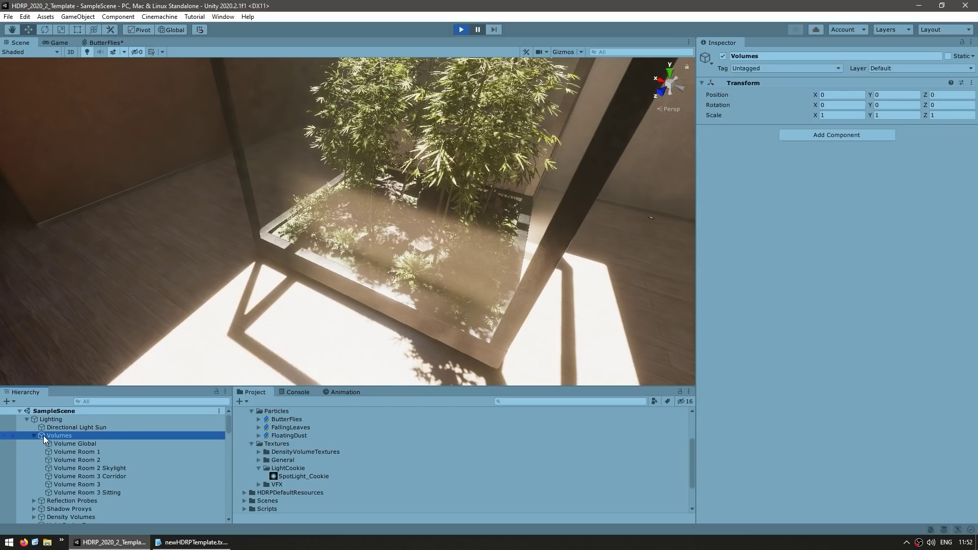
key(f)
middle_drag(291, 275, 318, 240)
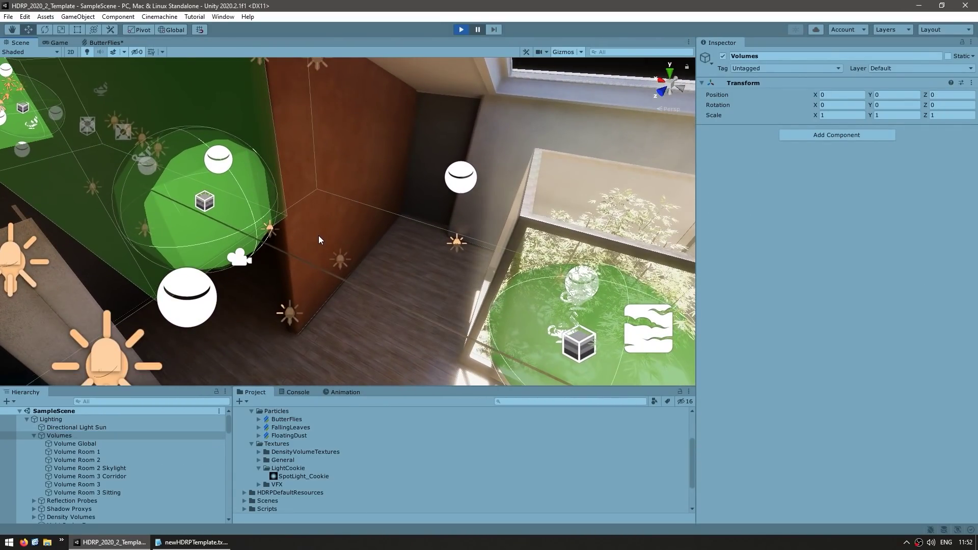
click(91, 476)
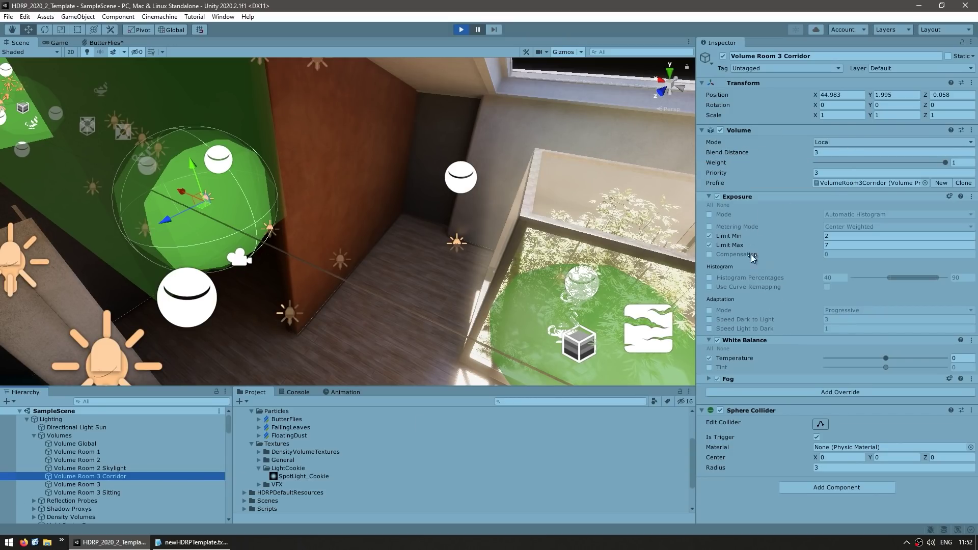
click(114, 468)
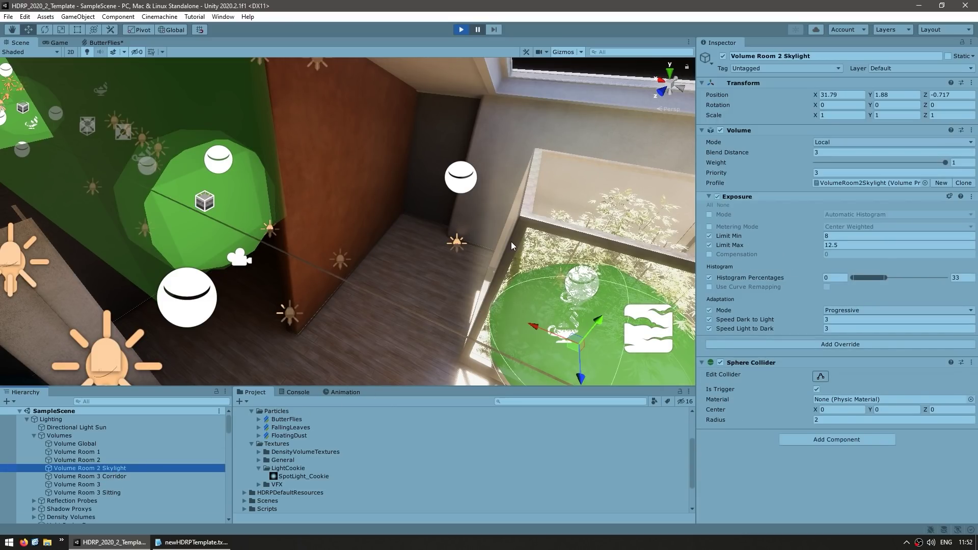
click(97, 478)
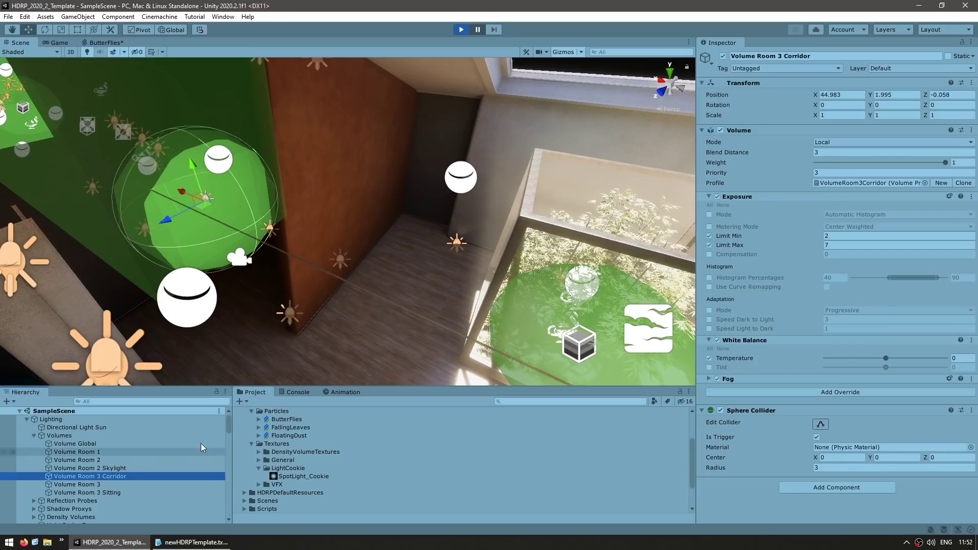
click(102, 453)
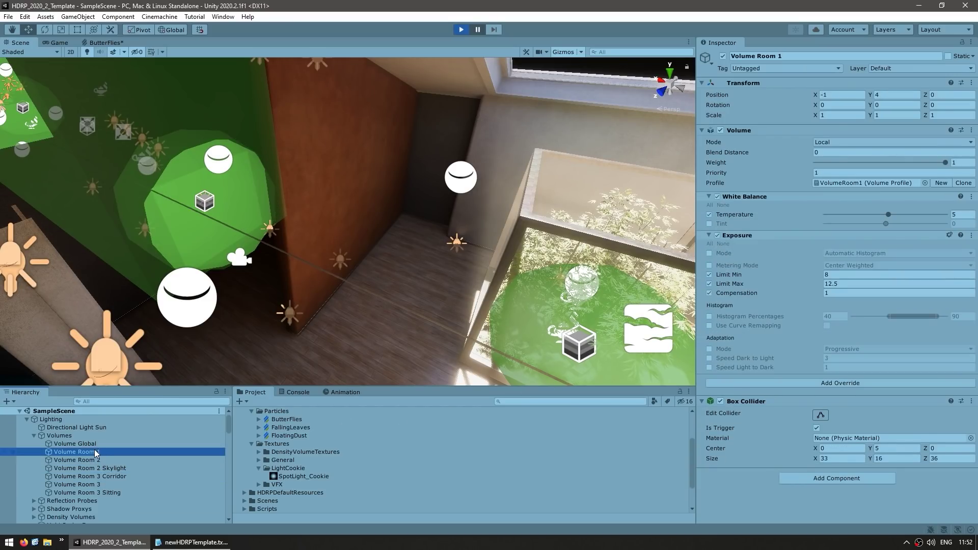
click(90, 445)
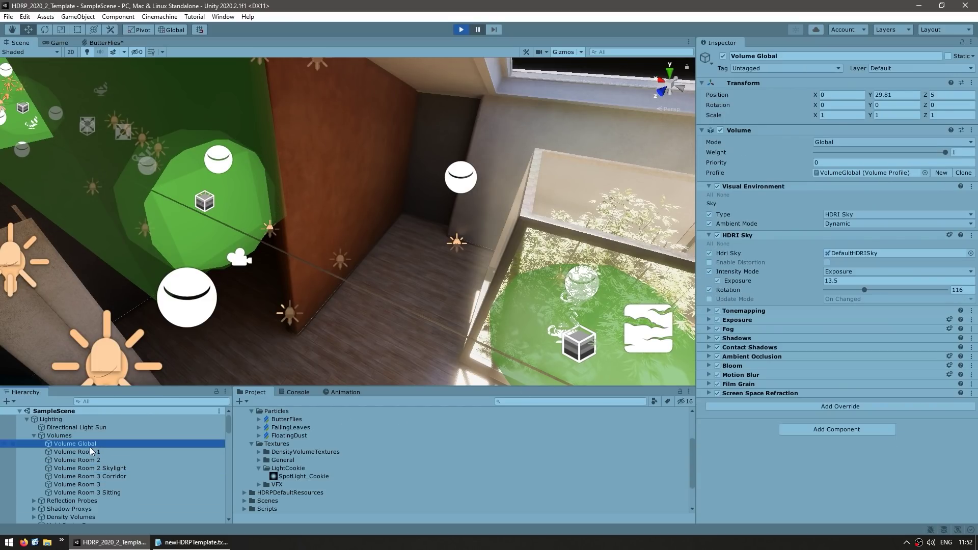
Expand the Screen Space Refraction, Bloom, Ambient Occlusion, Fog, Exposure and Tonemapping overrides.
click(751, 393)
click(740, 367)
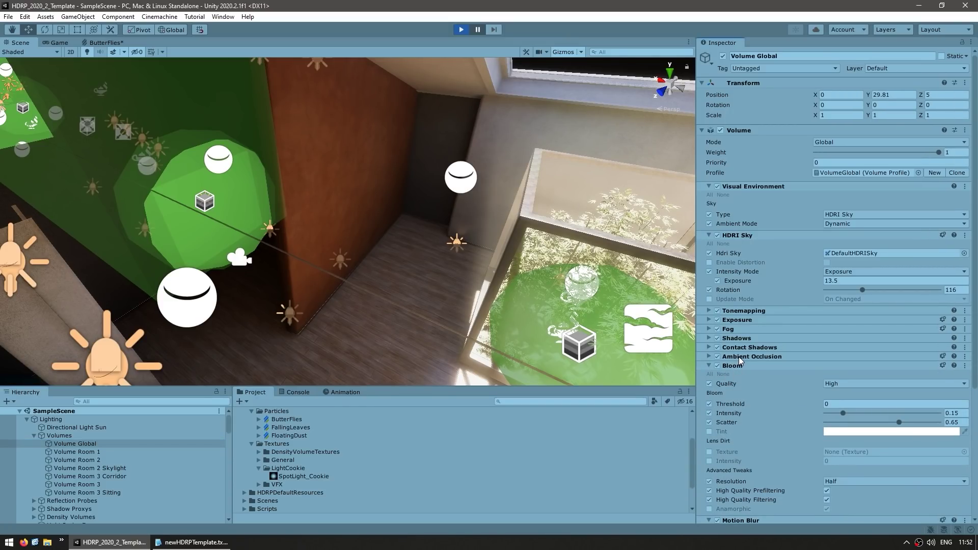
click(740, 357)
click(736, 330)
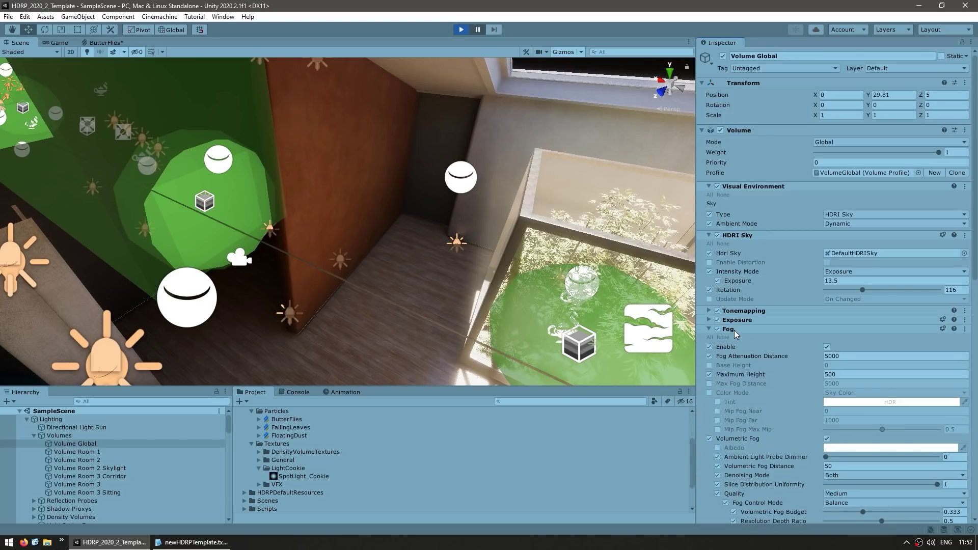
click(741, 320)
click(745, 308)
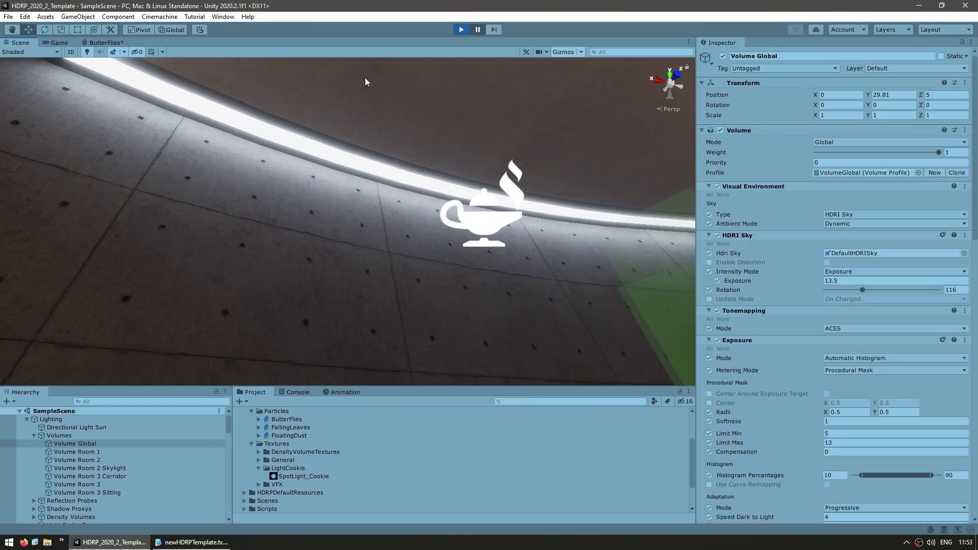
Select the curved concrete wall and scroll through its four materials, including the emissive strip.
click(322, 152)
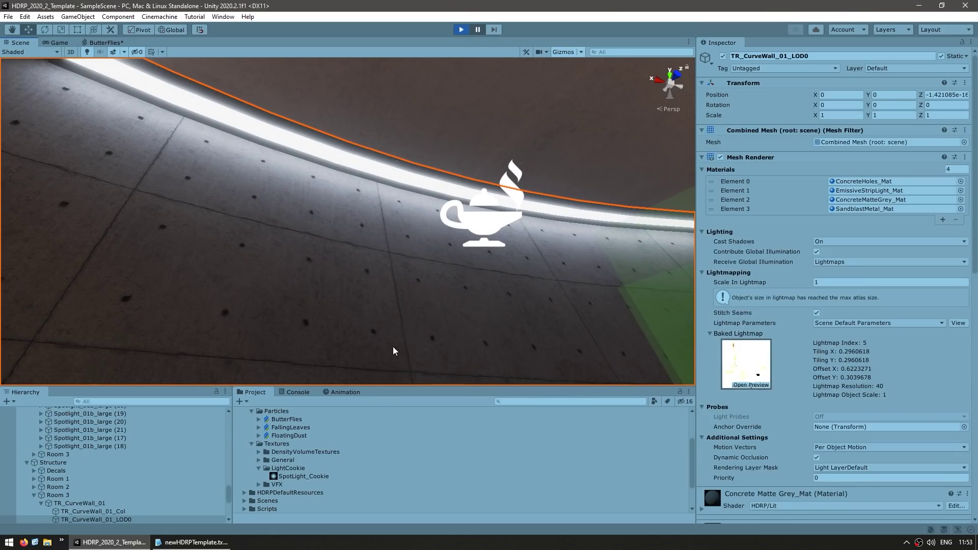
scroll(759, 273, down, 10)
scroll(789, 311, up, 5)
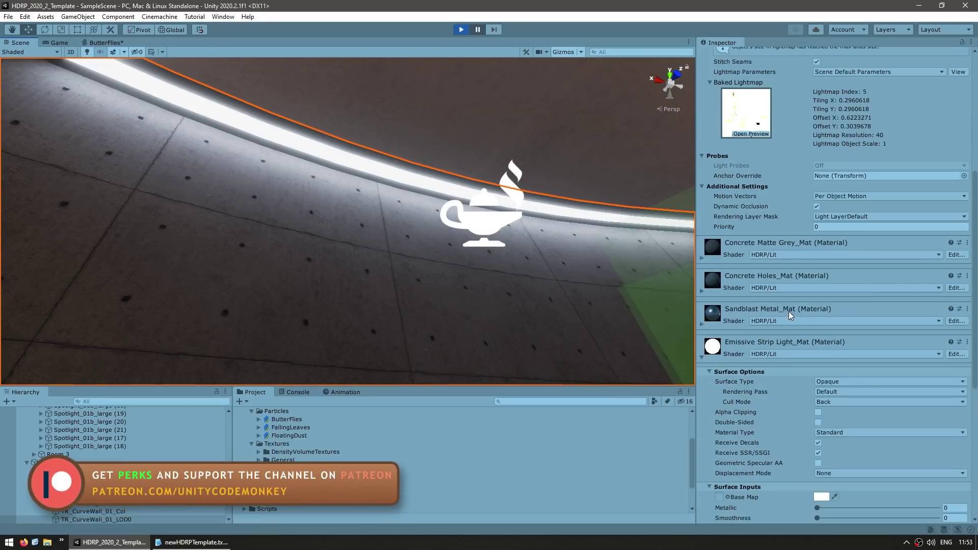
scroll(813, 346, down, 9)
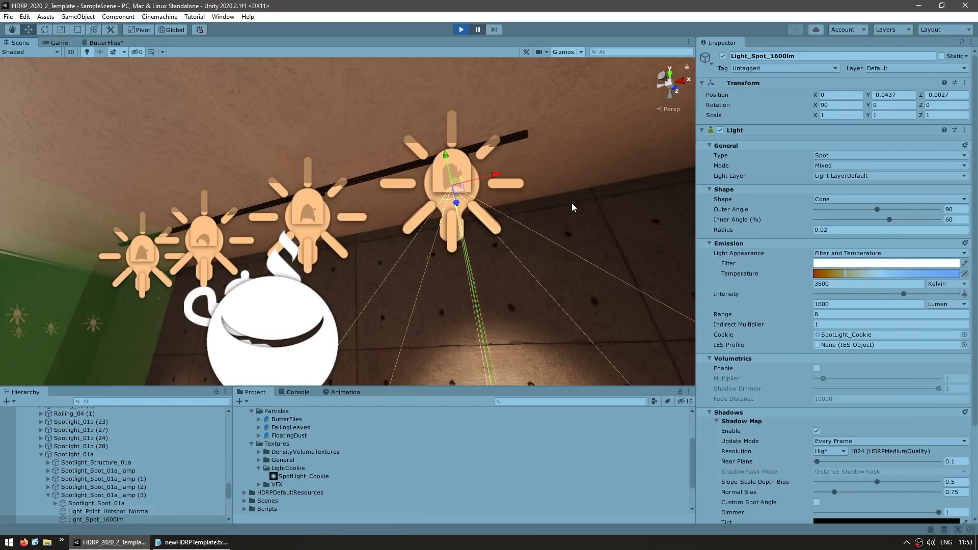
Frame the Light_Spot_1600lm spotlight and slide it along the X axis across the concrete wall.
key(f)
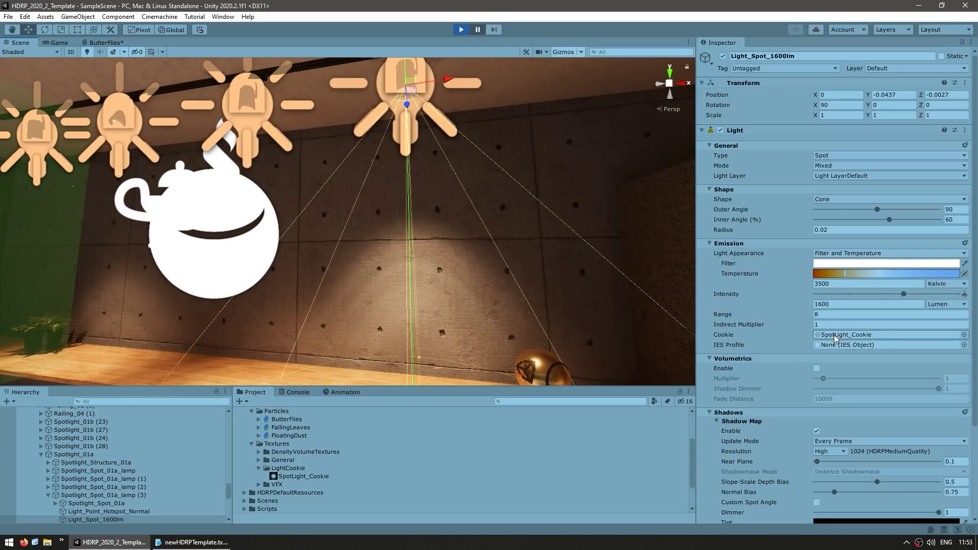
drag(453, 84, 470, 149)
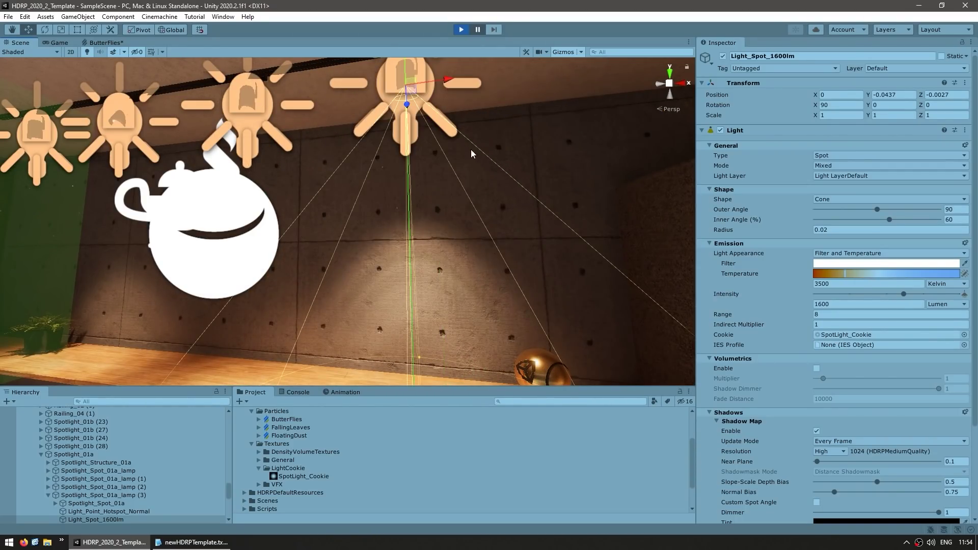